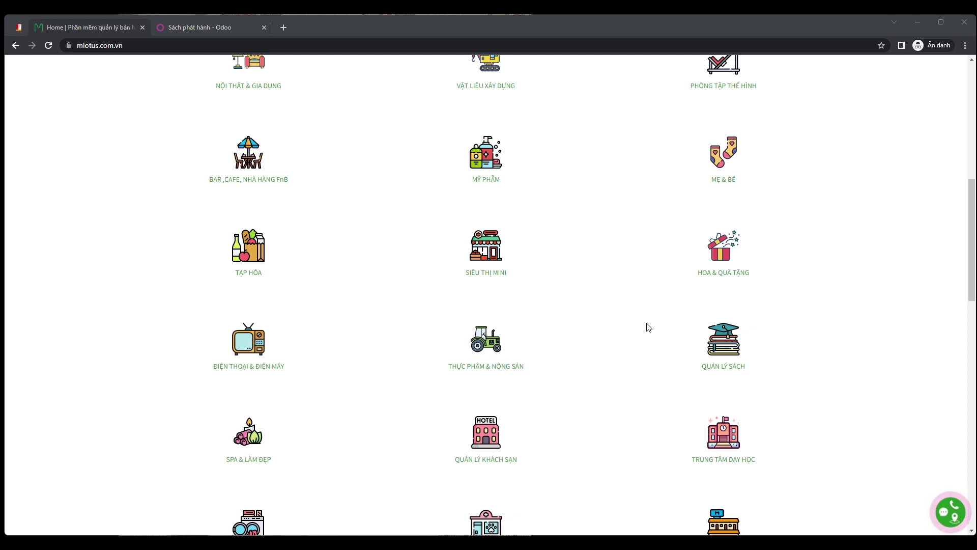
- Close the Odoo browser tab and open the QUẢN LÝ SÁCH page from the industry list on the MLotus home page
middle_click(196, 28)
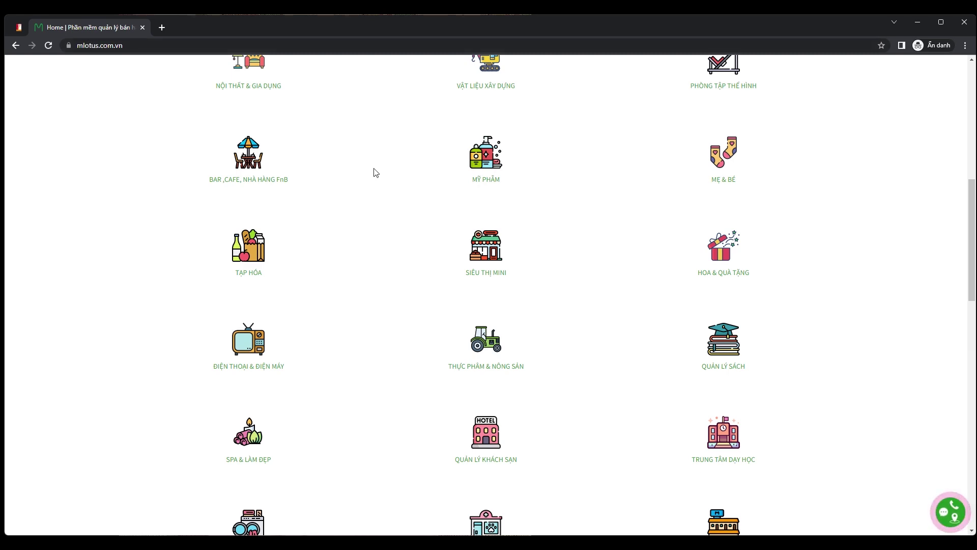
scroll(550, 260, up, 8)
scroll(550, 260, up, 3)
scroll(547, 265, down, 8)
scroll(547, 266, up, 6)
scroll(549, 266, down, 8)
scroll(549, 265, down, 3)
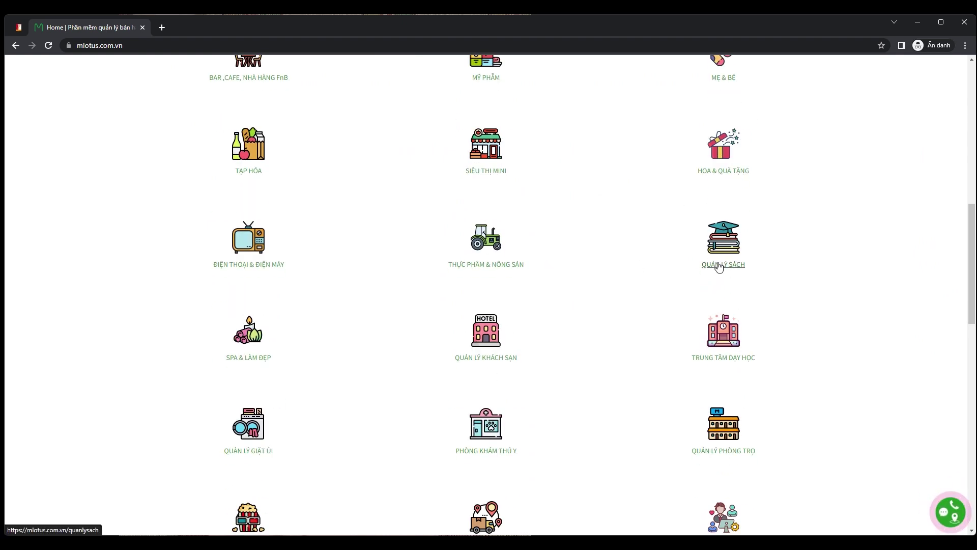
click(719, 265)
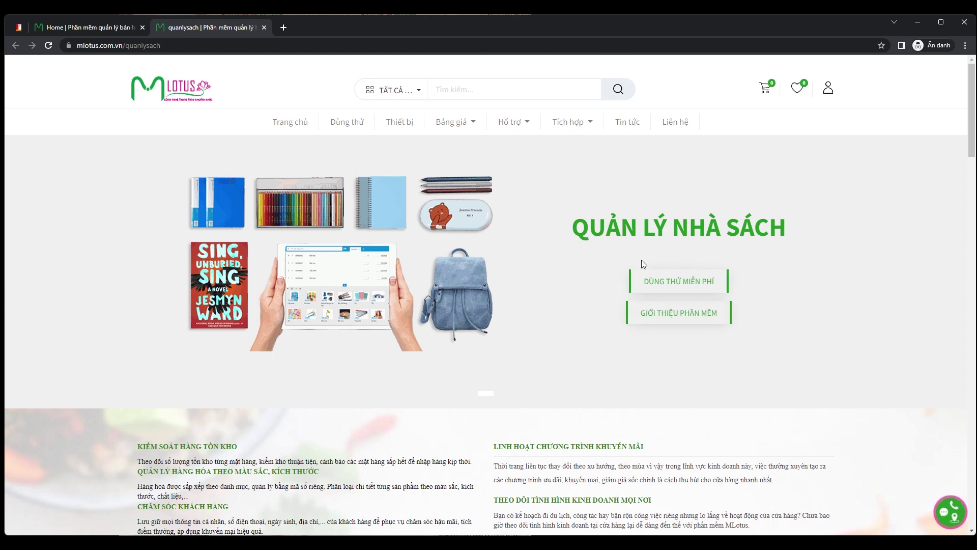
- Start the free trial of the bookstore software and open its Thư viện app
click(672, 279)
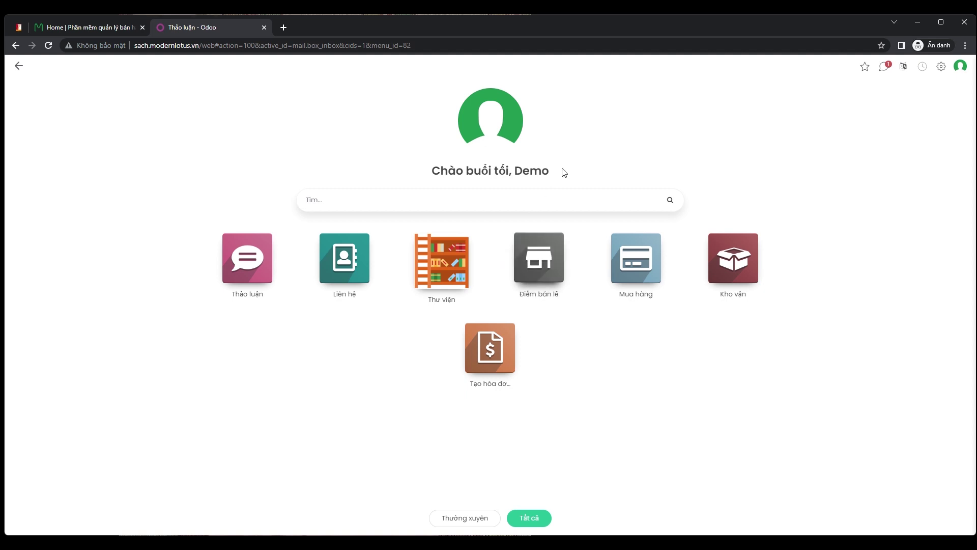
click(430, 287)
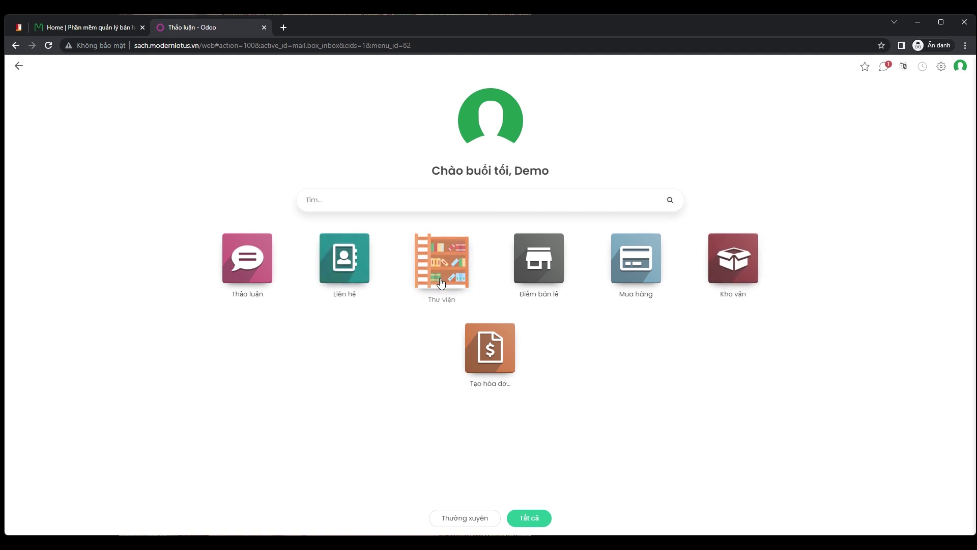
click(442, 262)
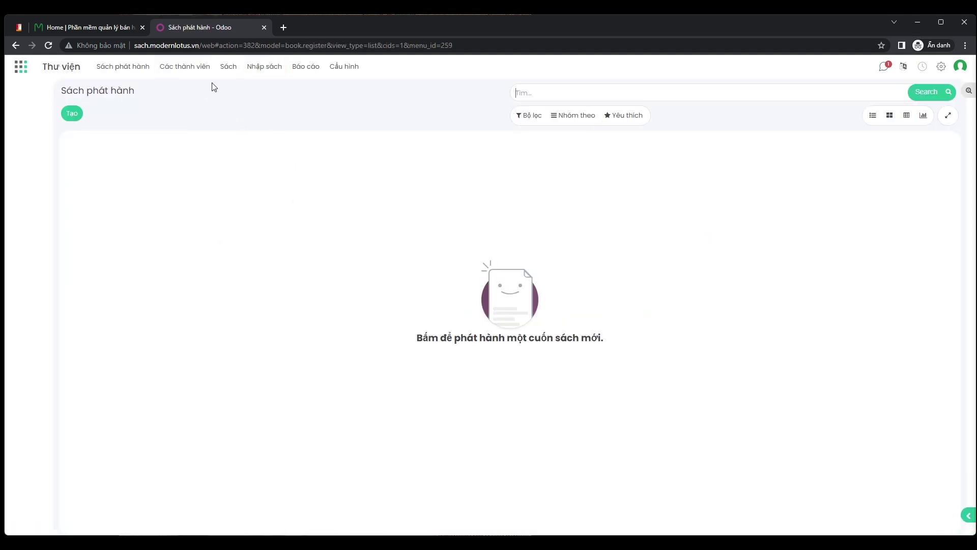
- Create a new member type in the library configuration and name it "Thành viên mới"
click(343, 67)
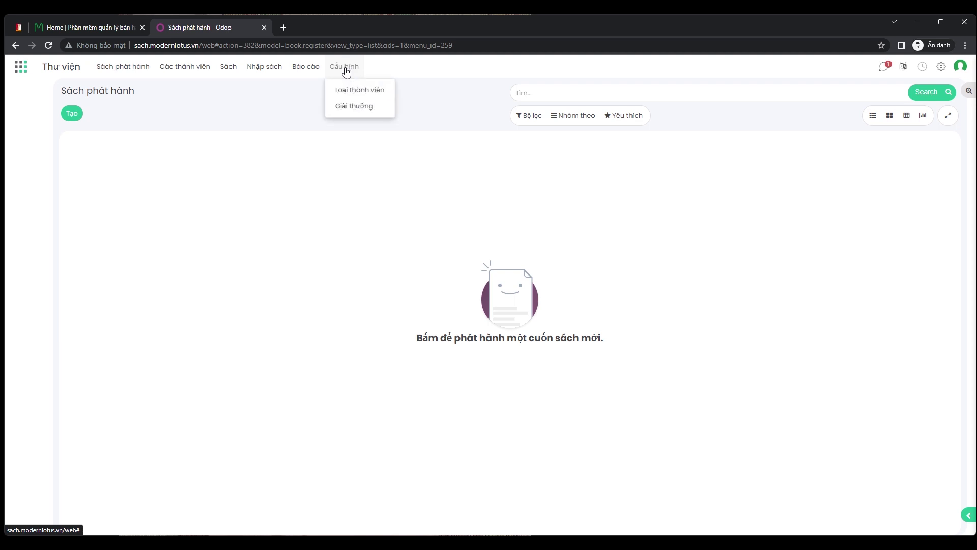
click(369, 91)
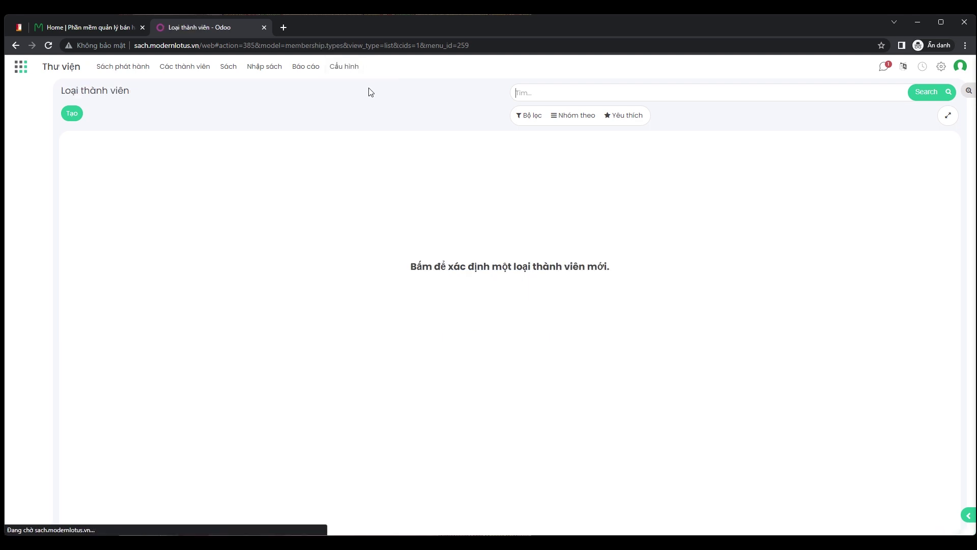
click(72, 113)
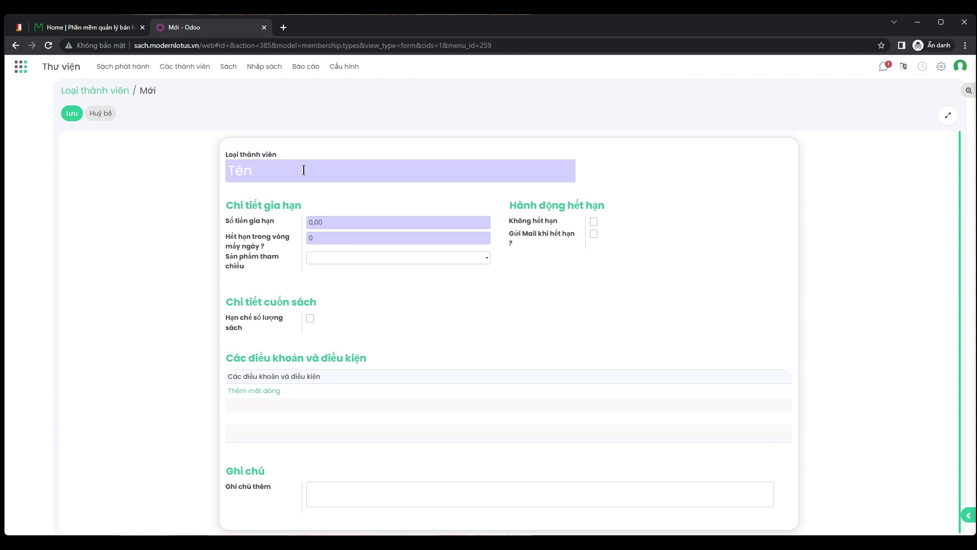
text(Thành viên mới)
- Set the member type's renewal amount to 100.000,00 and its expiry period to 60 days
drag(338, 226, 313, 216)
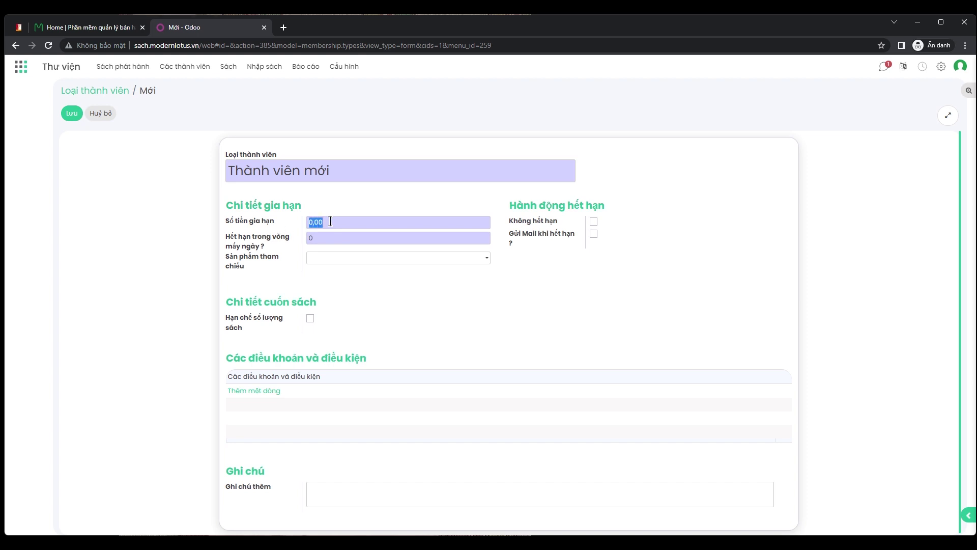
text(100.00)
double_click(338, 237)
mouse_move(270, 248)
- Try the Không hết hạn option on the member type and switch it back off
click(594, 222)
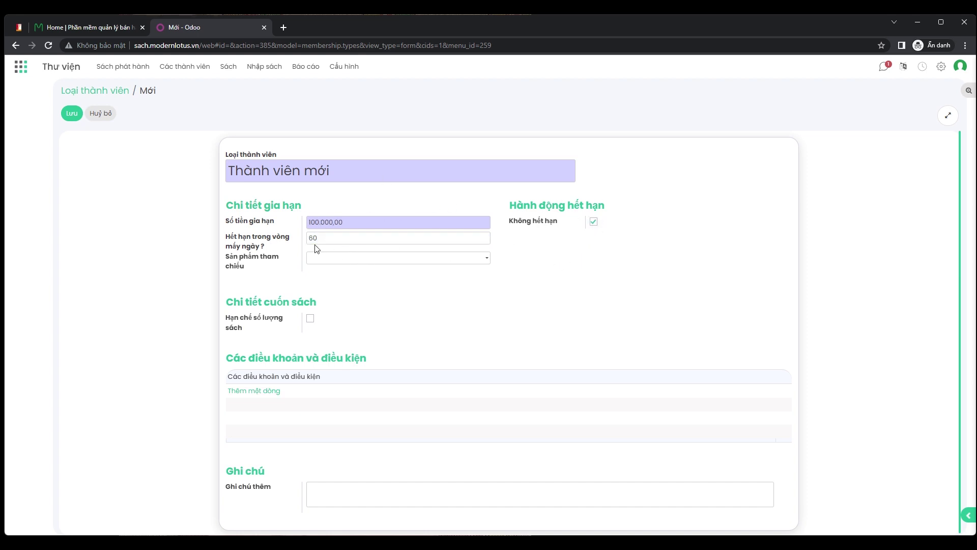
drag(314, 238, 327, 238)
click(595, 223)
drag(329, 236, 281, 245)
drag(366, 222, 288, 229)
drag(361, 222, 285, 227)
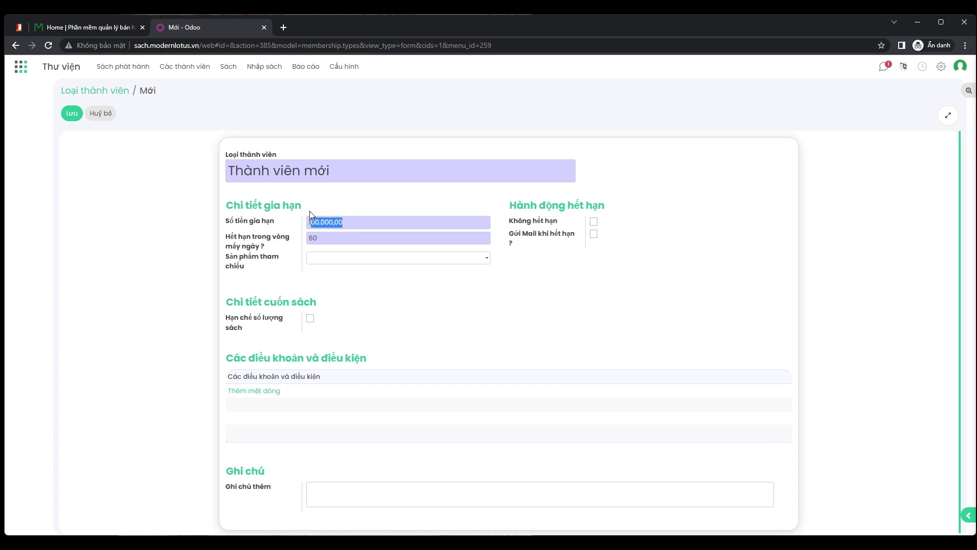
- Create "Thành viên mới" as the member type's reference product and save the record
click(321, 258)
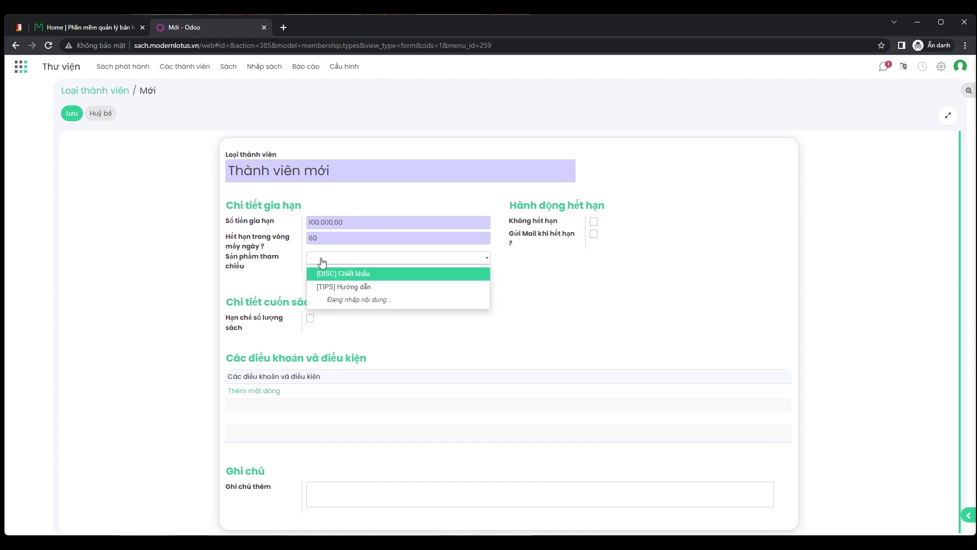
text(Thanhf vi)
text(ên mới)
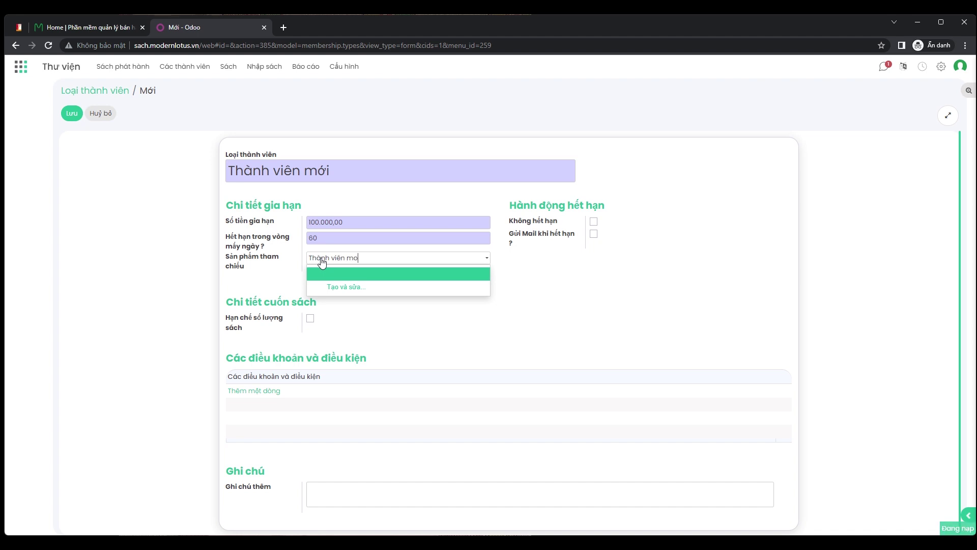
click(391, 281)
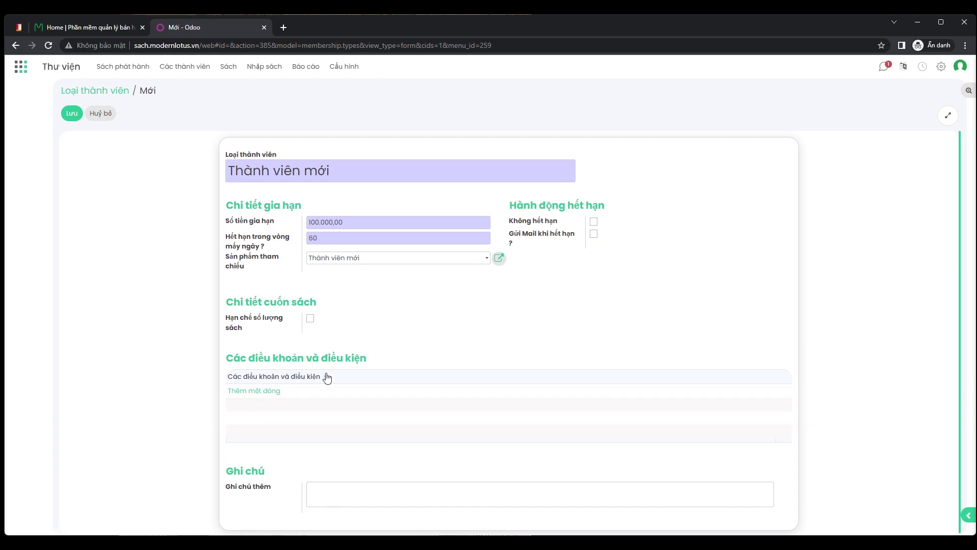
click(71, 113)
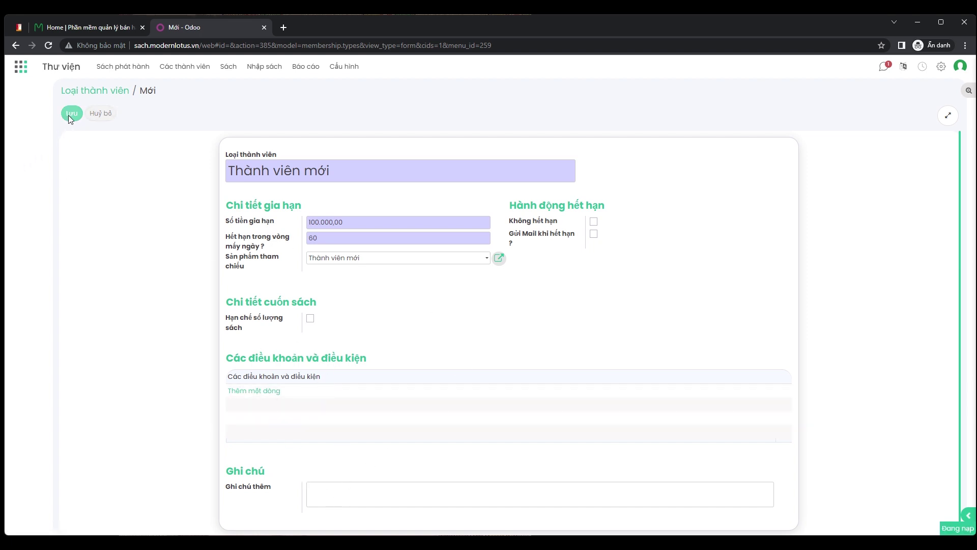
- Open a blank form for a new library award (Giải thưởng)
click(343, 67)
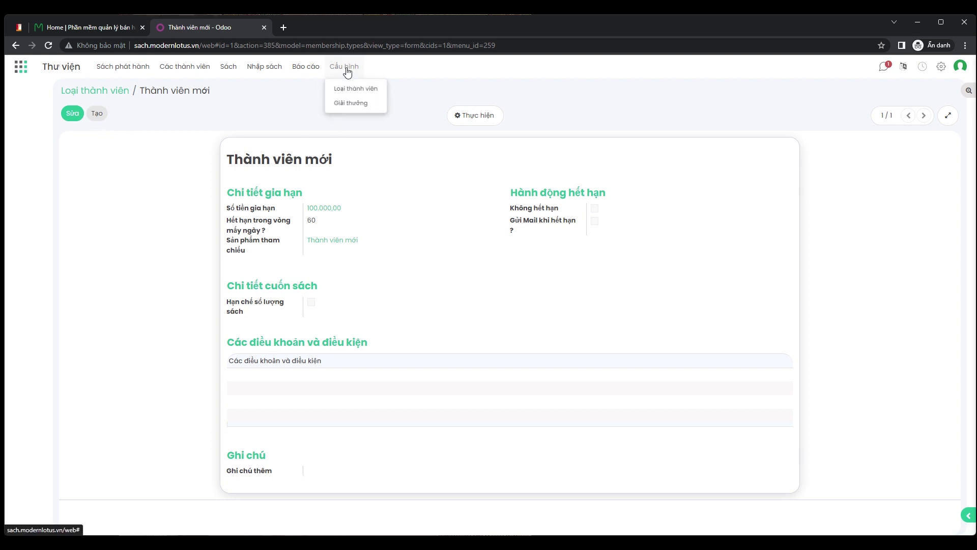
click(340, 107)
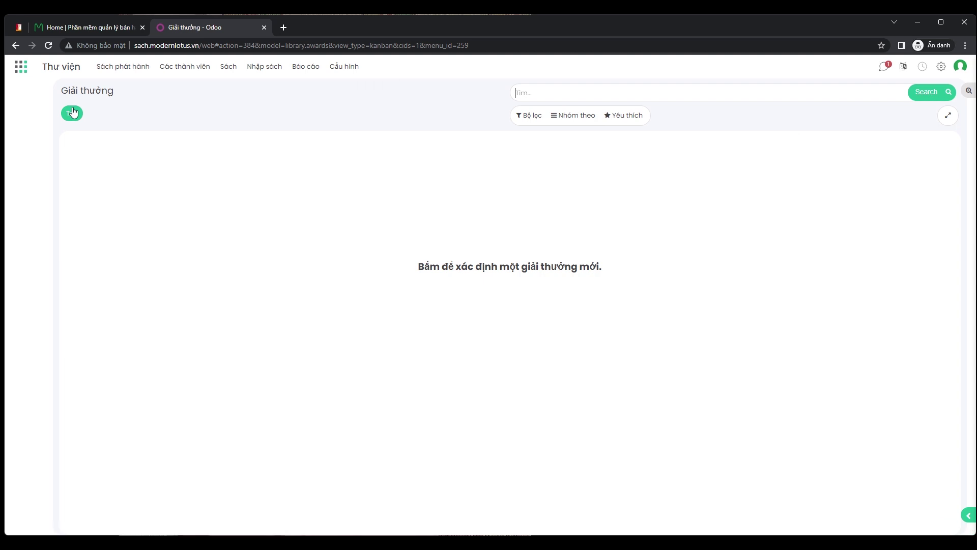
click(72, 113)
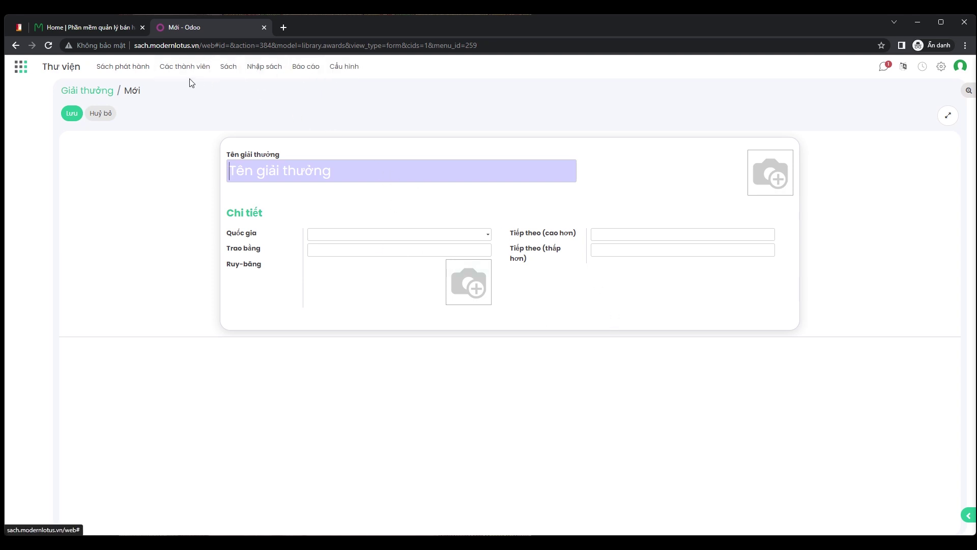
- Start a new book product named "Sách A" and mark it as Là quyển sách
click(230, 69)
click(239, 93)
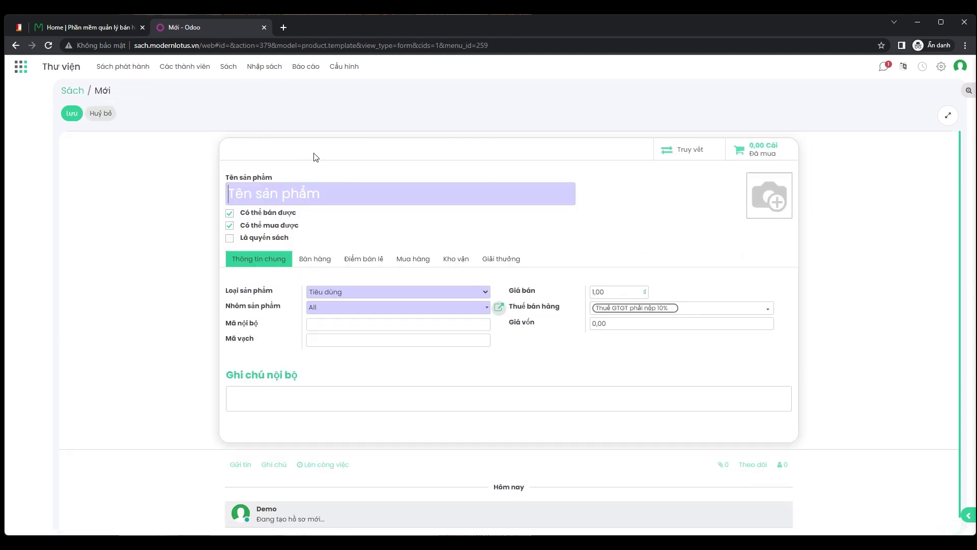
text(Sachs)
text( A)
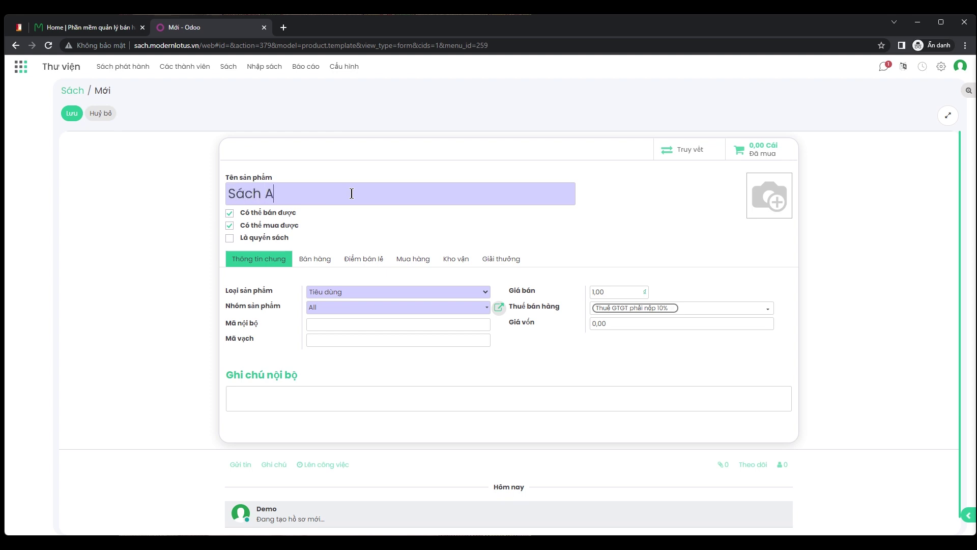
click(230, 239)
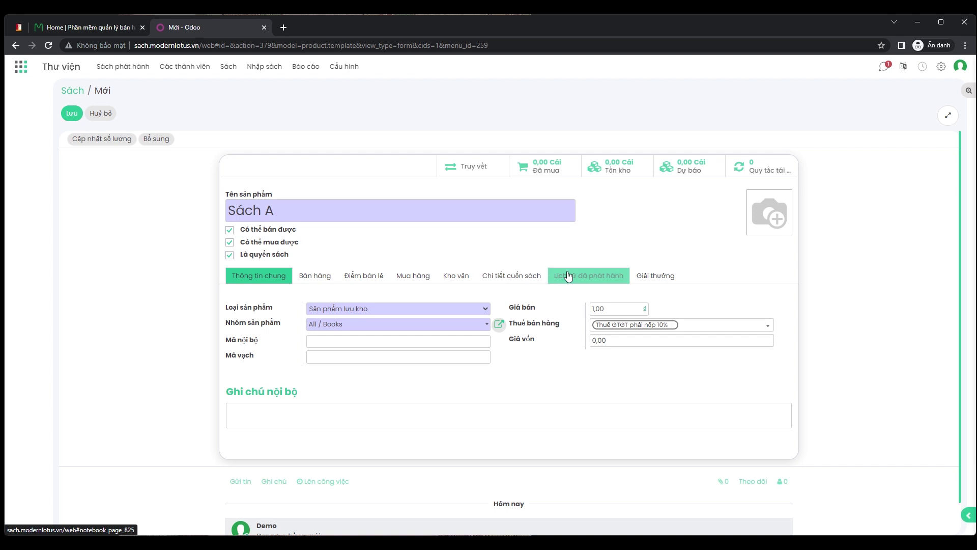
- Examine the Chi tiết cuốn sách section of Sách A, including the title, author, page count and publisher fields
click(508, 280)
click(354, 331)
click(335, 349)
click(317, 370)
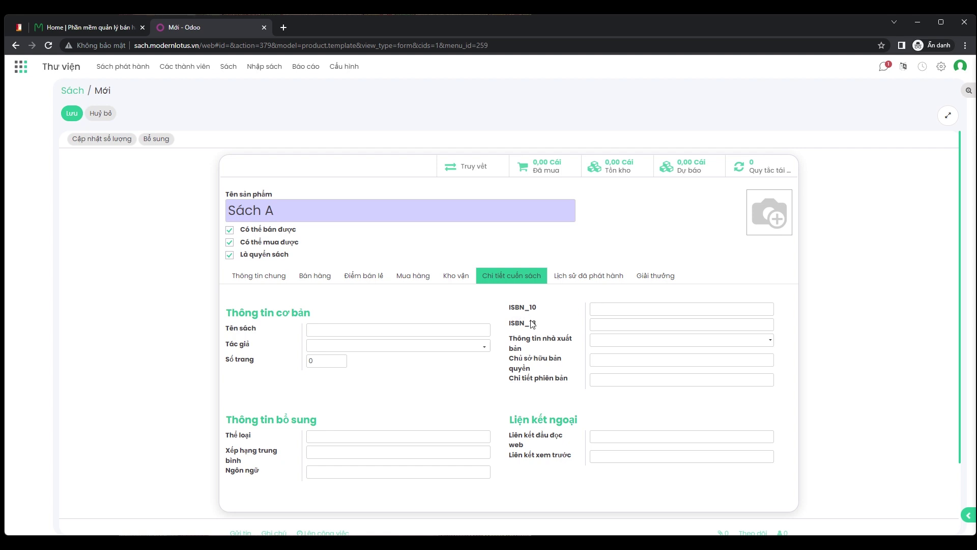
click(598, 342)
click(519, 368)
- Compare the issue history, awards and book details sections of Sách A
click(598, 278)
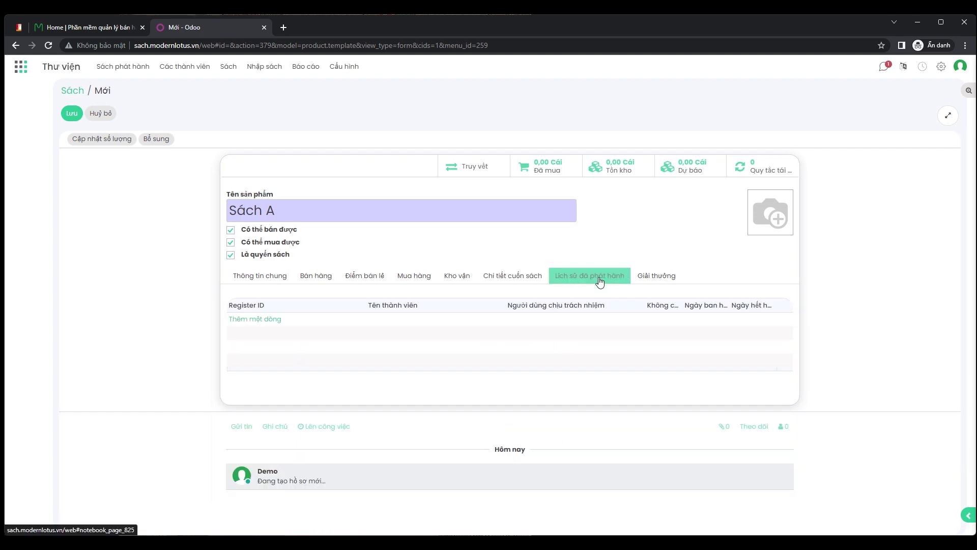
click(662, 278)
click(515, 275)
click(587, 276)
click(531, 278)
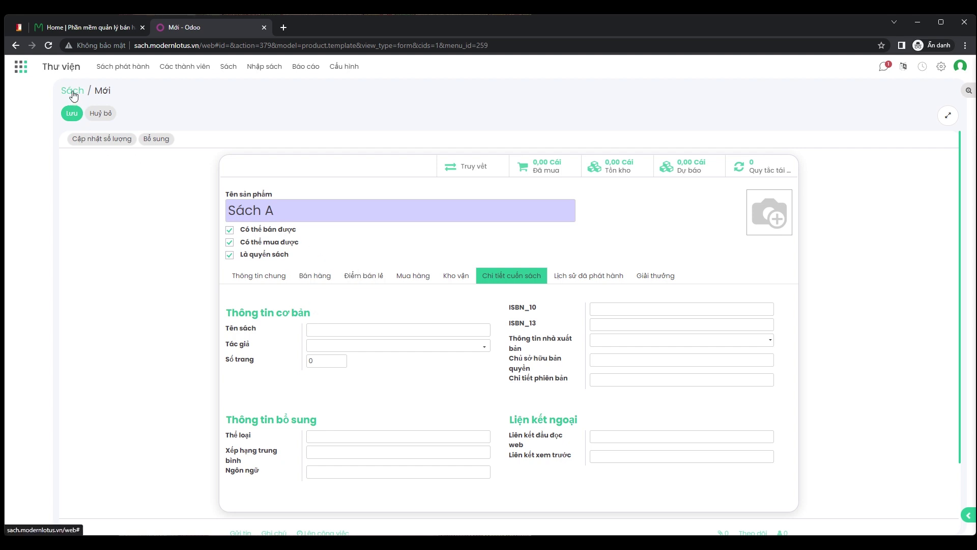
- Examine the book-related lists available in the library app and Sách A's author, publisher and ISBN_13 fields
click(229, 67)
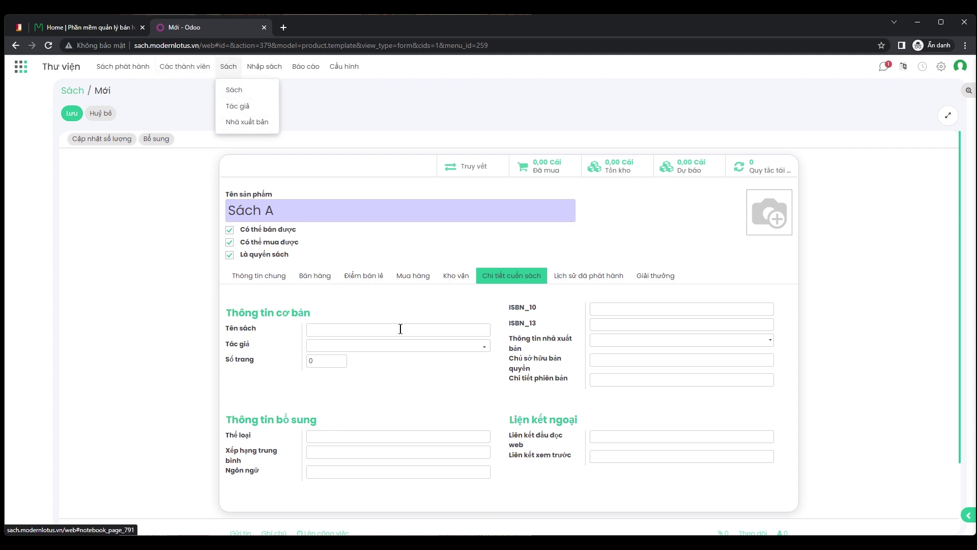
click(388, 361)
click(387, 348)
click(414, 382)
click(600, 341)
click(408, 407)
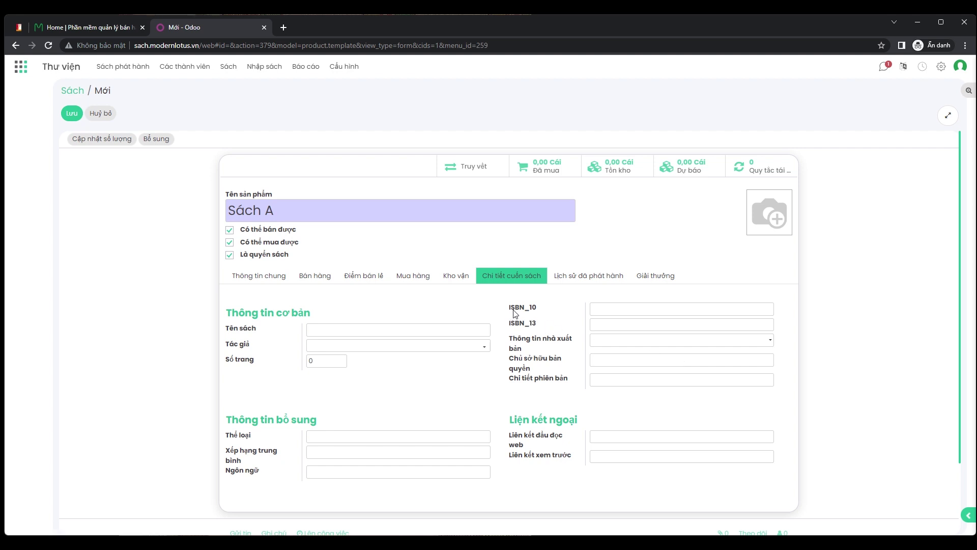
mouse_move(518, 326)
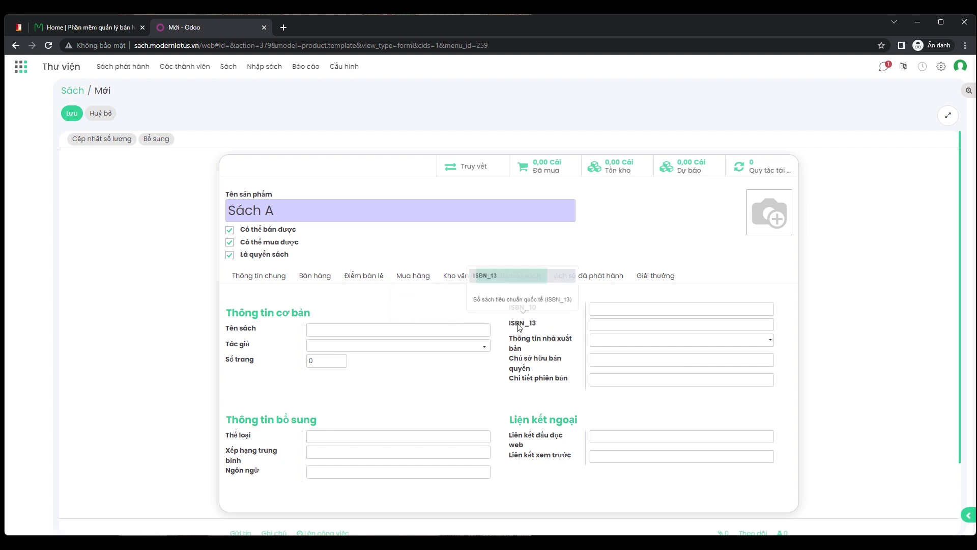
- Switch to the library.hust.edu.vn page and read its article about ISBN codes in Vietnam
click(19, 27)
scroll(326, 203, up, 5)
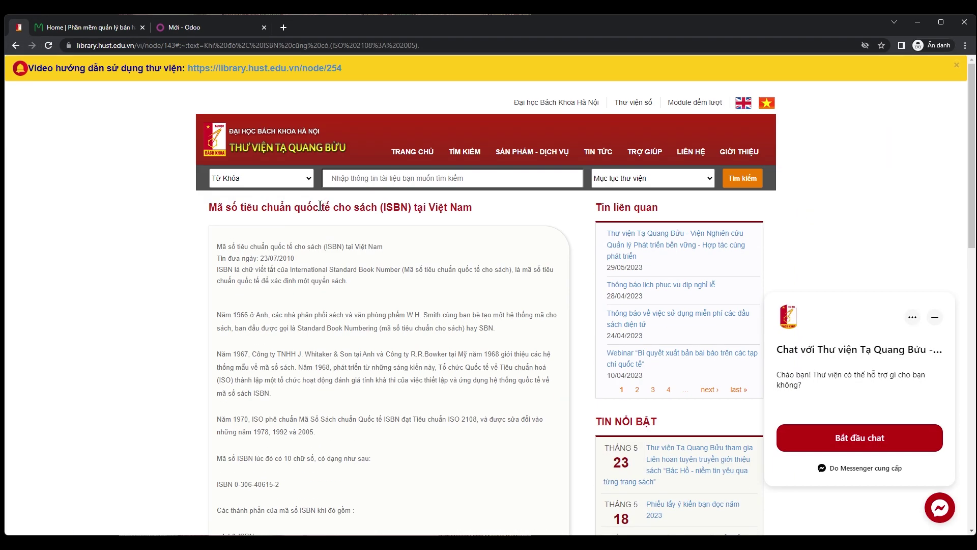
drag(207, 207, 422, 208)
click(422, 209)
scroll(442, 216, down, 2)
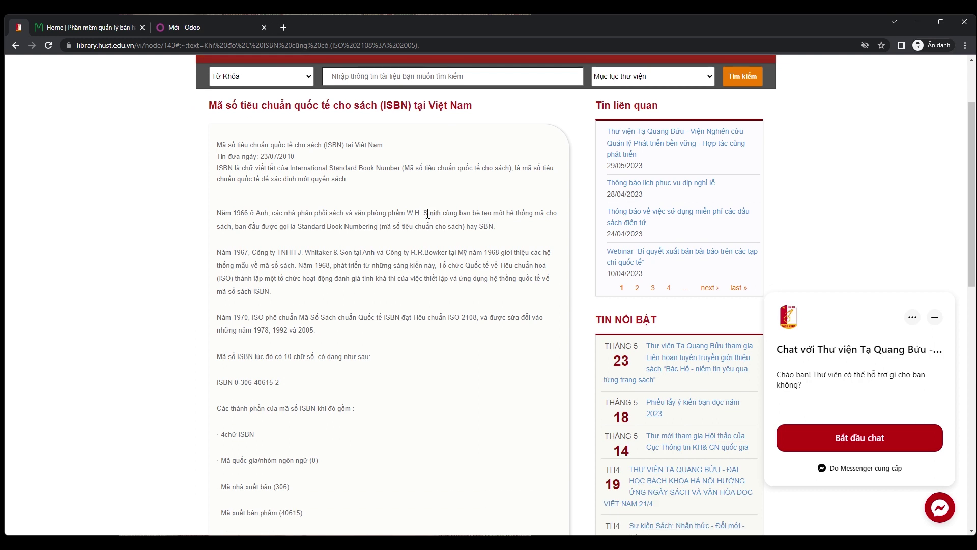
scroll(428, 214, down, 2)
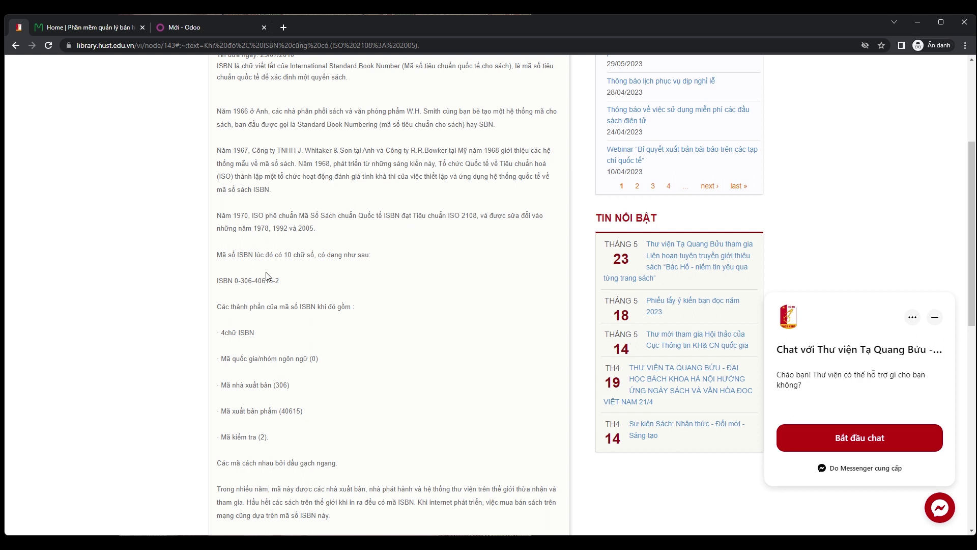
drag(280, 281, 243, 280)
click(266, 279)
drag(294, 292, 244, 280)
click(237, 292)
shift+click(234, 291)
key(ctrl+c)
click(274, 282)
shift+click(241, 279)
click(308, 349)
- Switch back to Odoo, discard the unsaved Sách A record and open the Nhập sách dialog for importing by ISBN
click(179, 31)
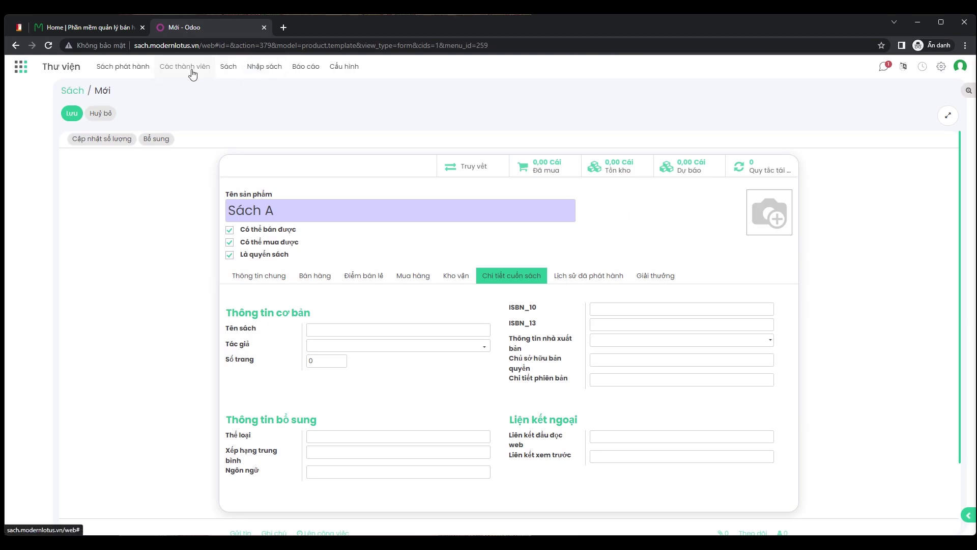
click(228, 66)
click(242, 92)
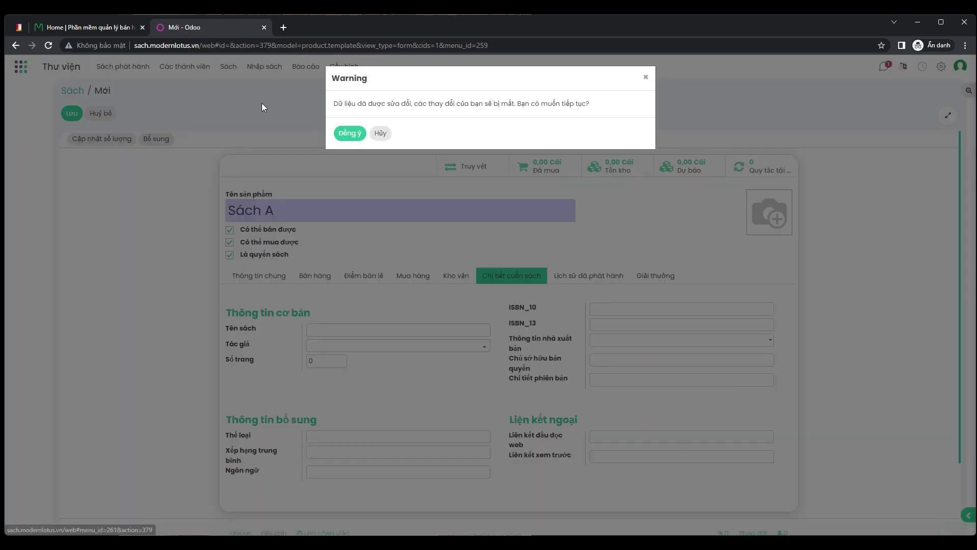
click(346, 134)
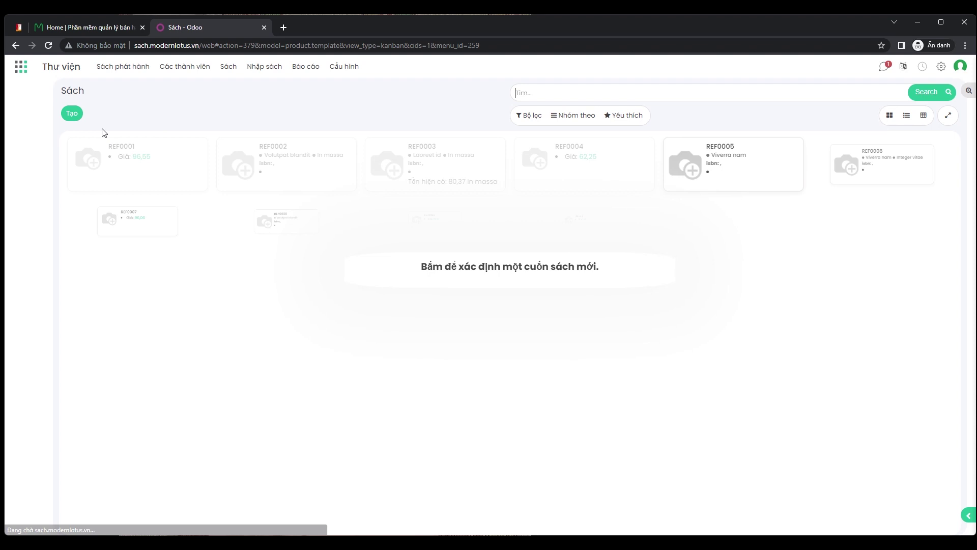
click(267, 72)
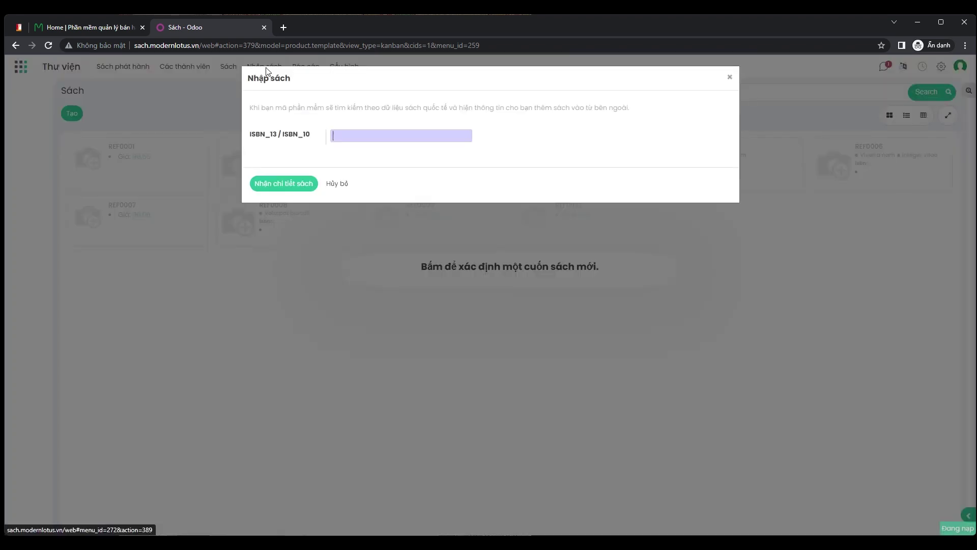
drag(254, 108, 488, 106)
click(485, 108)
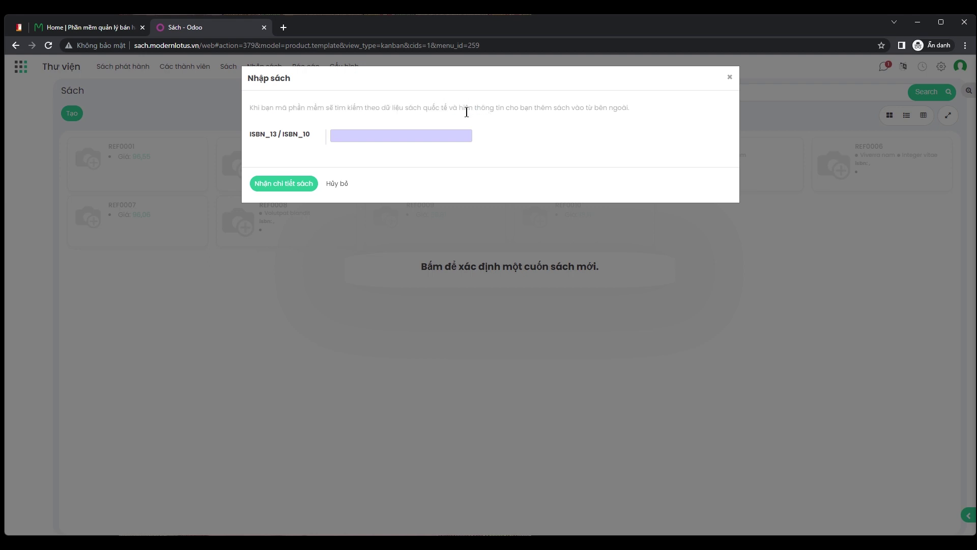
key(ctrl+v)
click(270, 186)
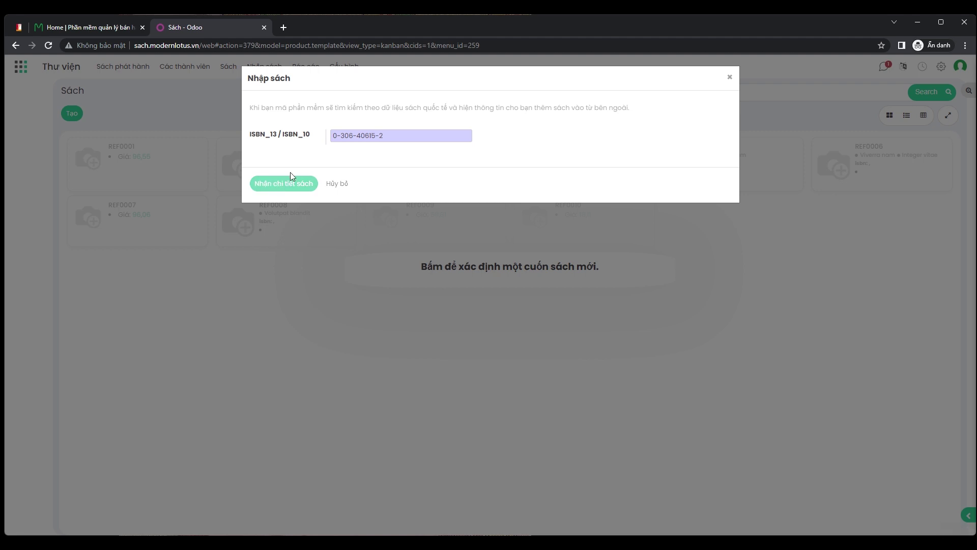
- Review the retrieved details and description of Error-Correction Coding for Digital Communications and create the book from them
scroll(461, 211, down, 2)
scroll(461, 211, up, 2)
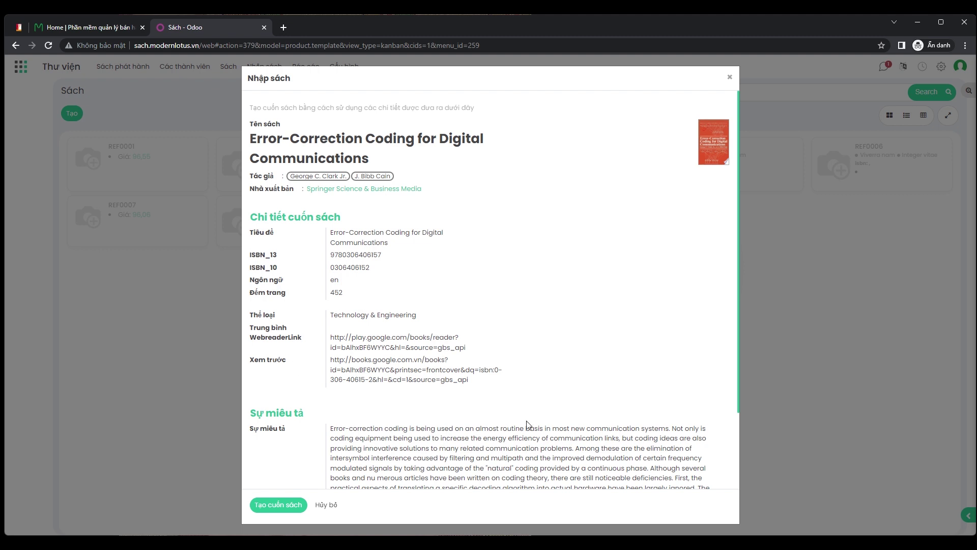
scroll(527, 425, down, 3)
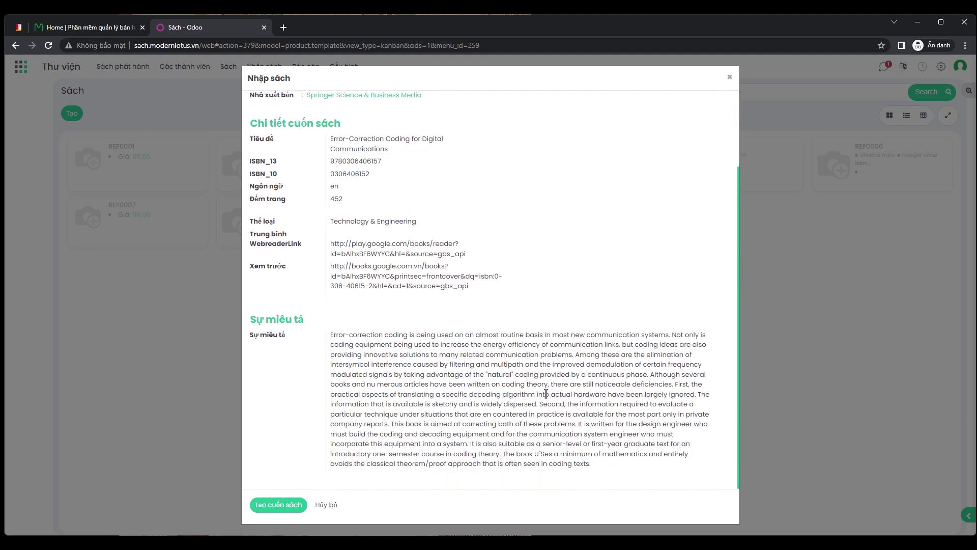
click(281, 505)
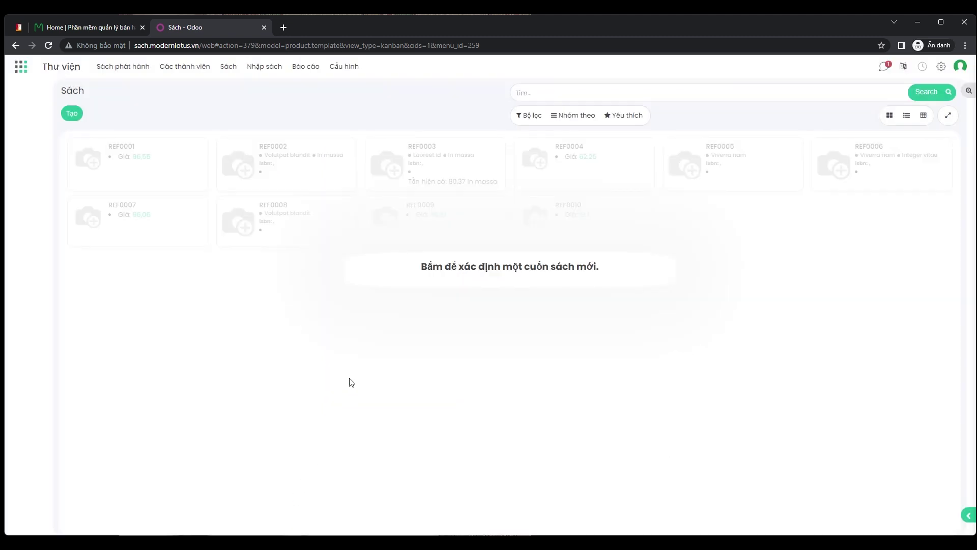
- Open the imported book's record and examine its book details, issue history and awards, including its language and category
click(233, 70)
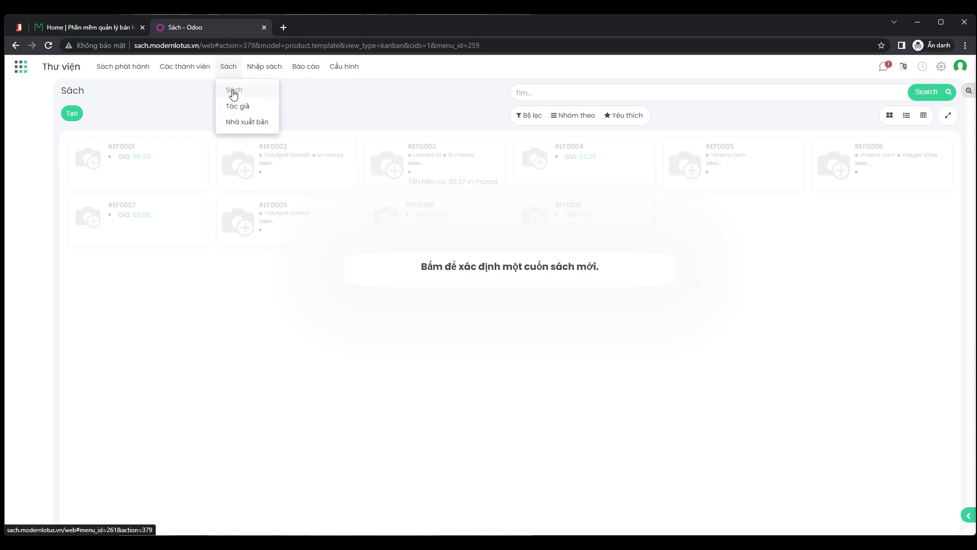
click(233, 92)
click(161, 154)
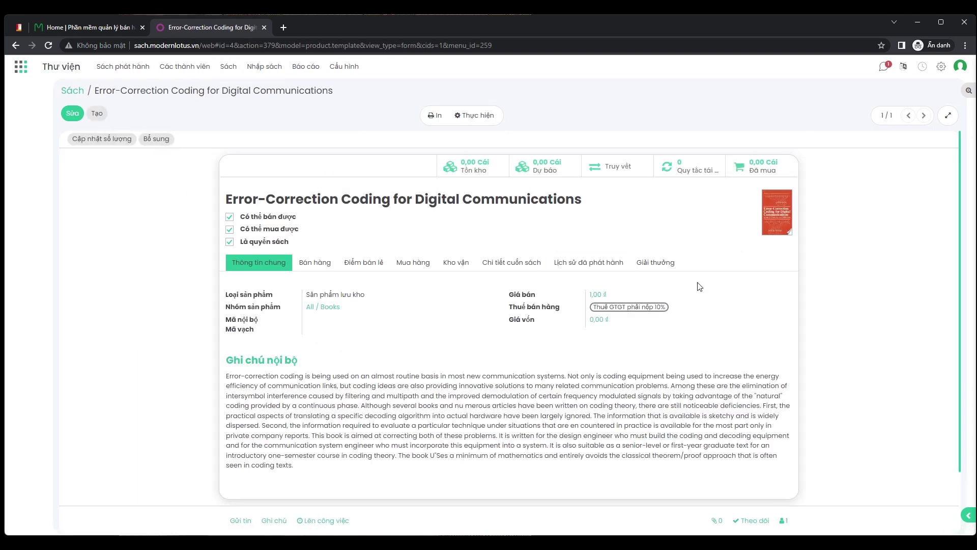
click(504, 262)
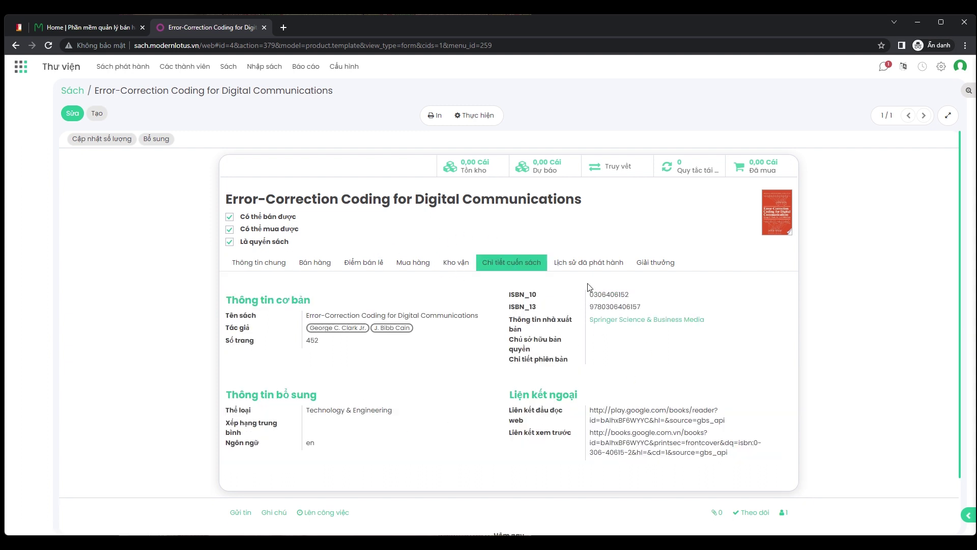
click(592, 262)
click(636, 263)
click(524, 263)
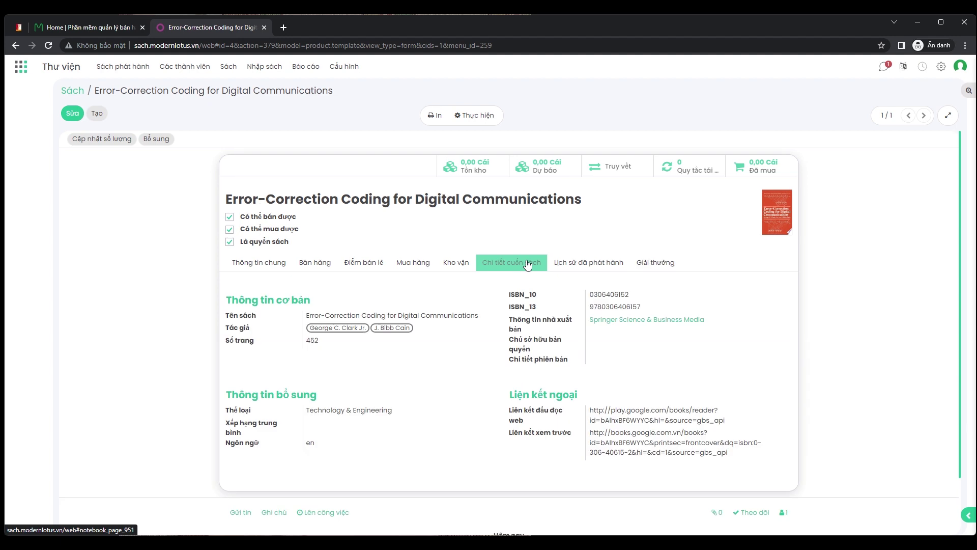
double_click(309, 444)
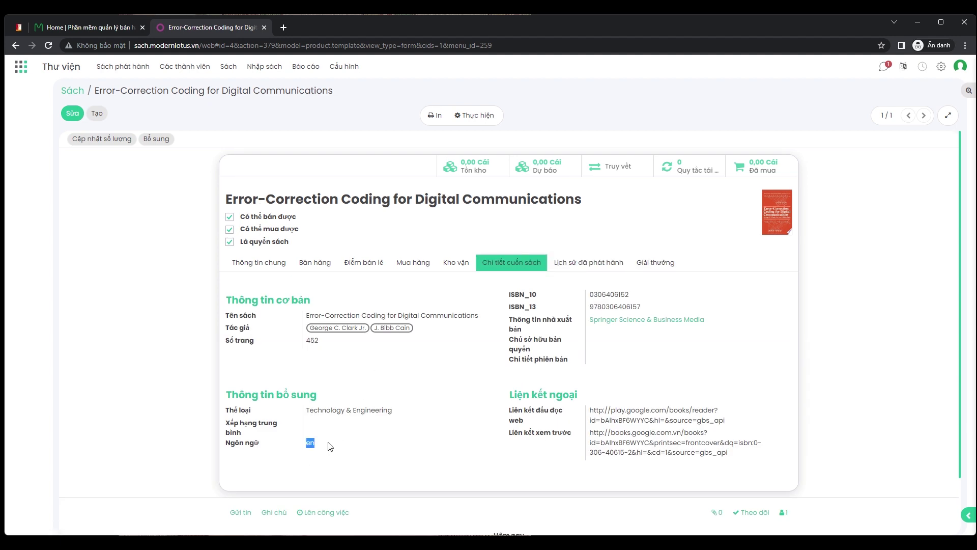
click(326, 410)
- Leave the book record for the app overview, reopen the Thư viện app and view its configuration options
click(72, 91)
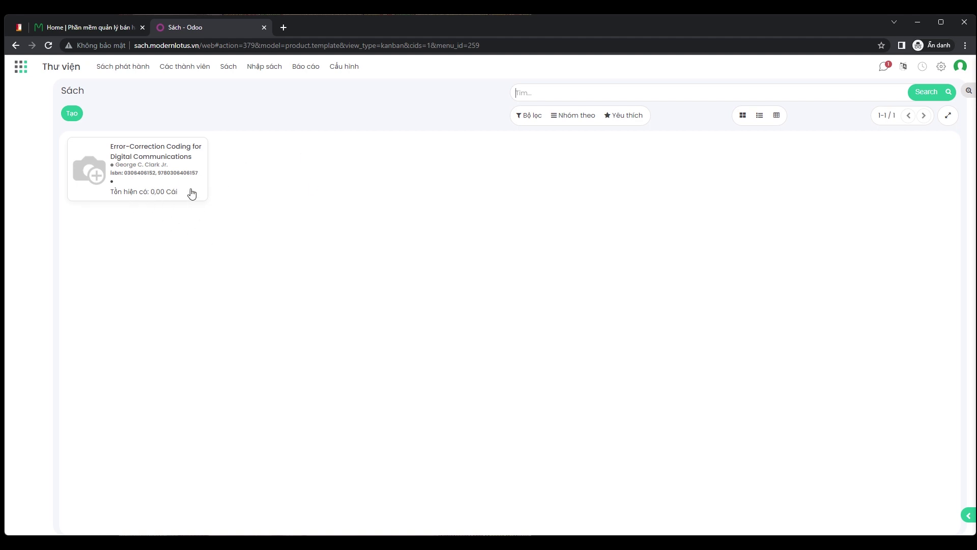
click(20, 67)
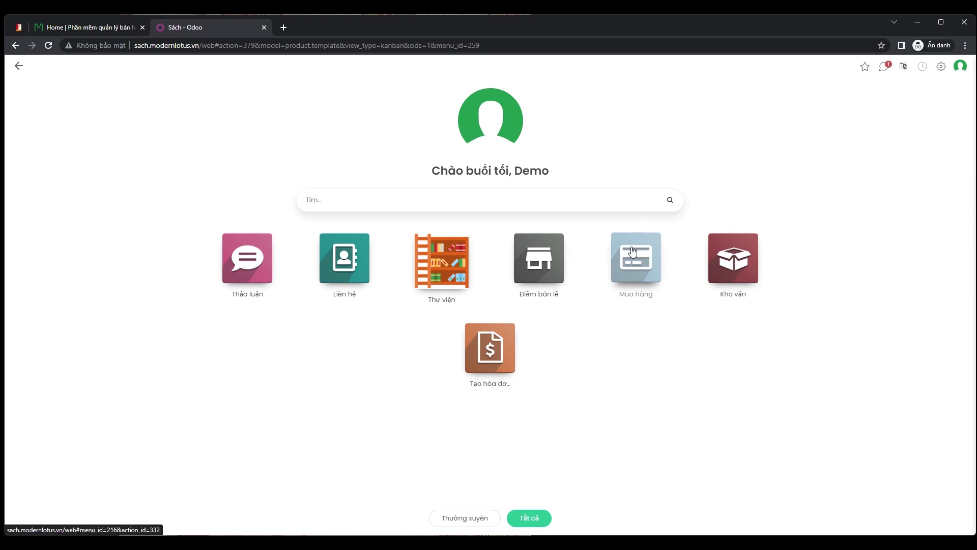
click(448, 266)
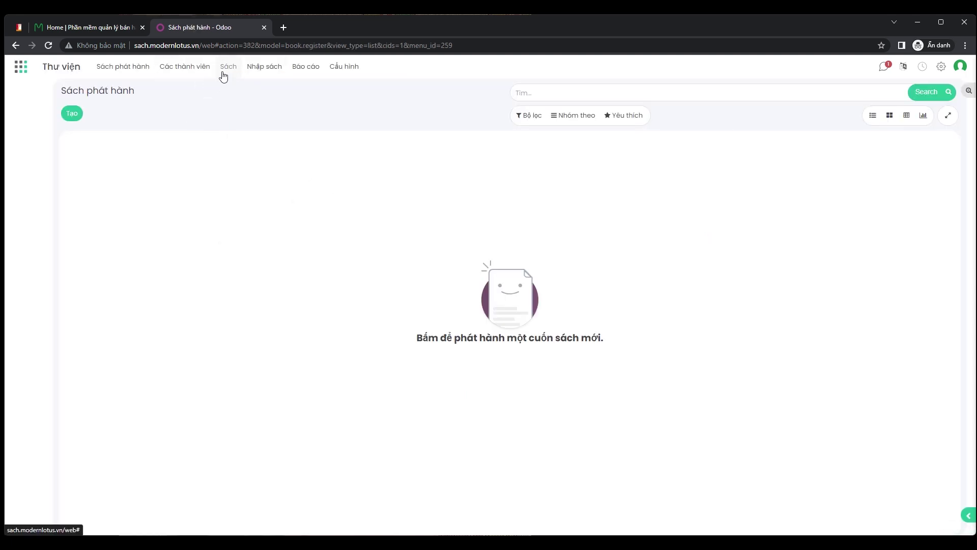
click(344, 67)
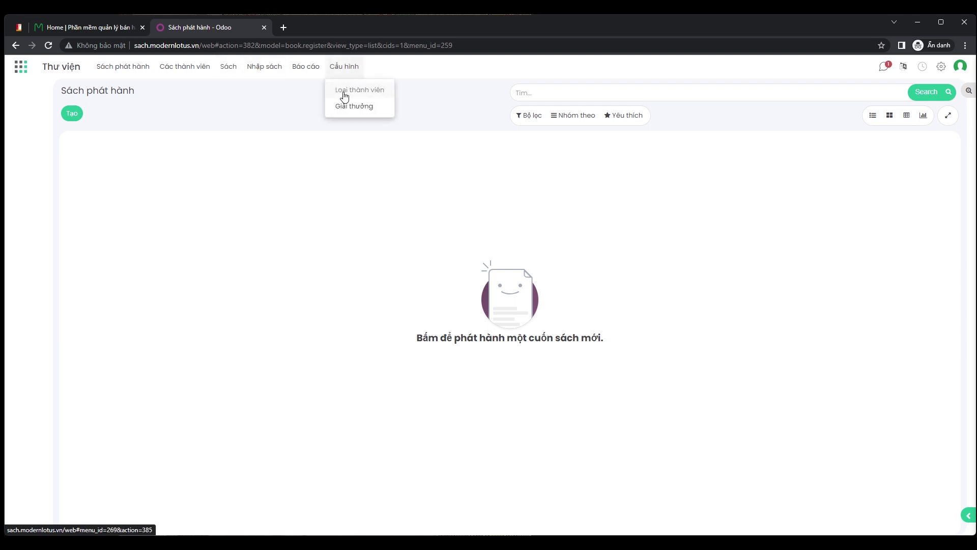
click(217, 87)
- Create a contact named "Thành viên ancd" from the late members list and mark it as a library member
click(180, 74)
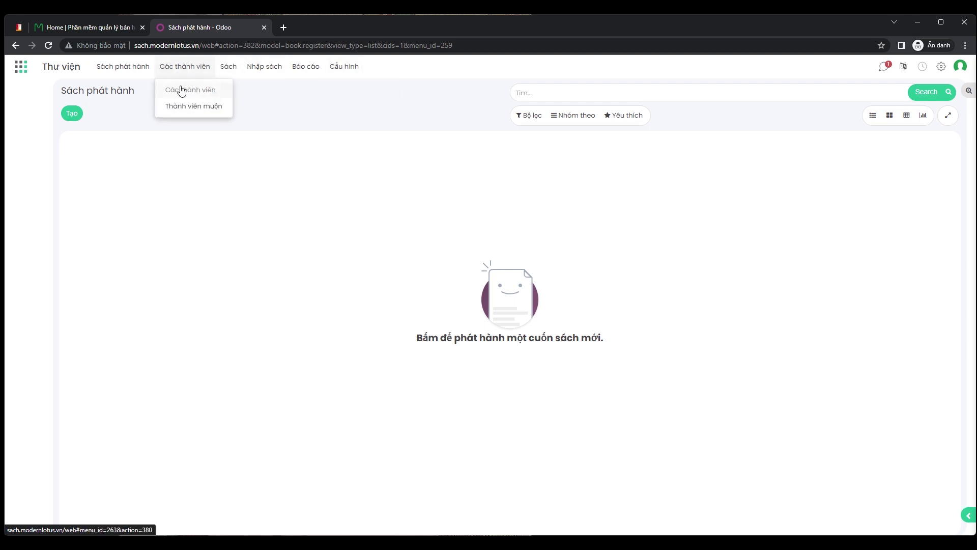
click(174, 105)
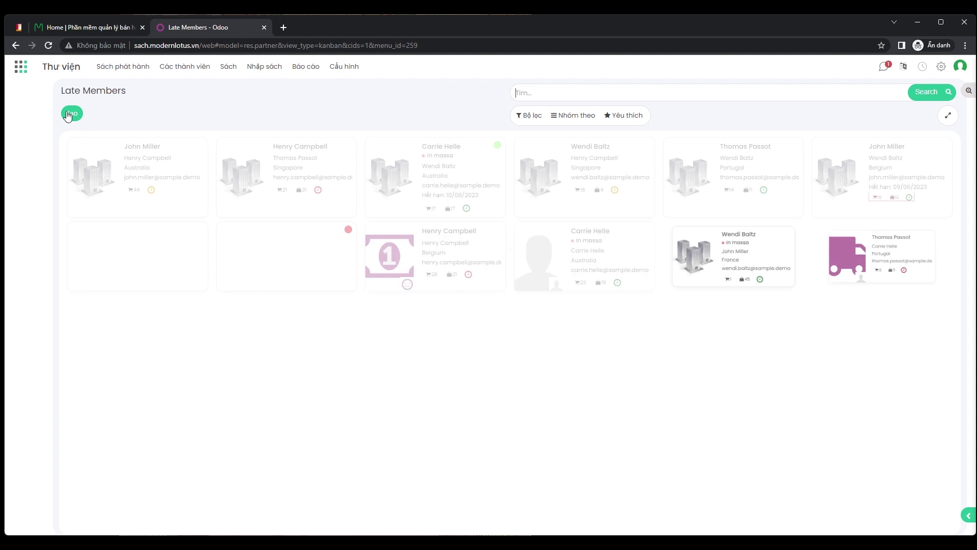
click(71, 113)
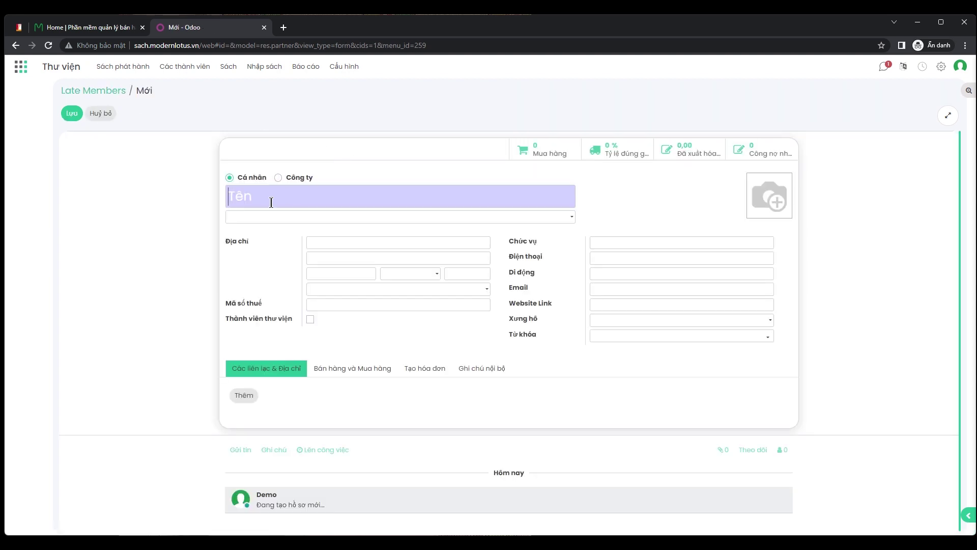
text(Thành viên ancd)
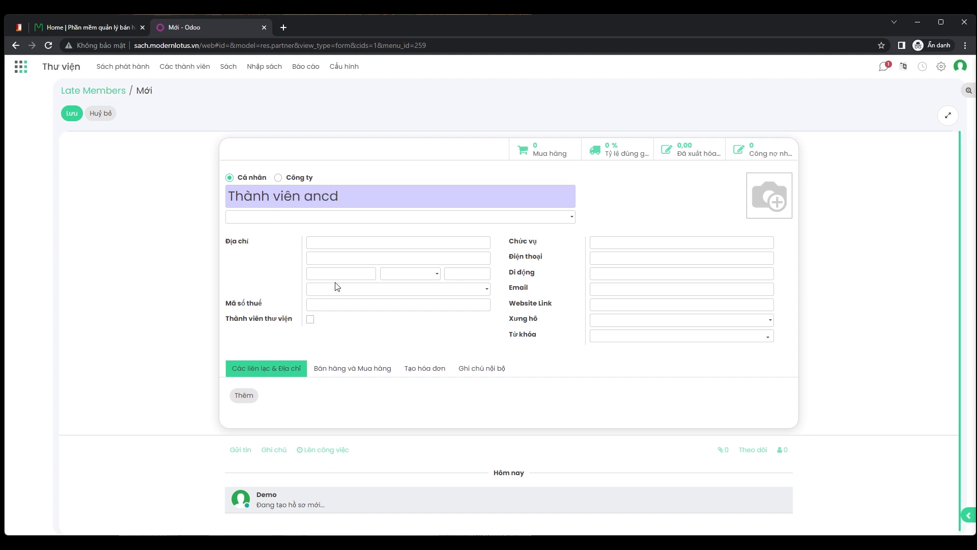
click(310, 320)
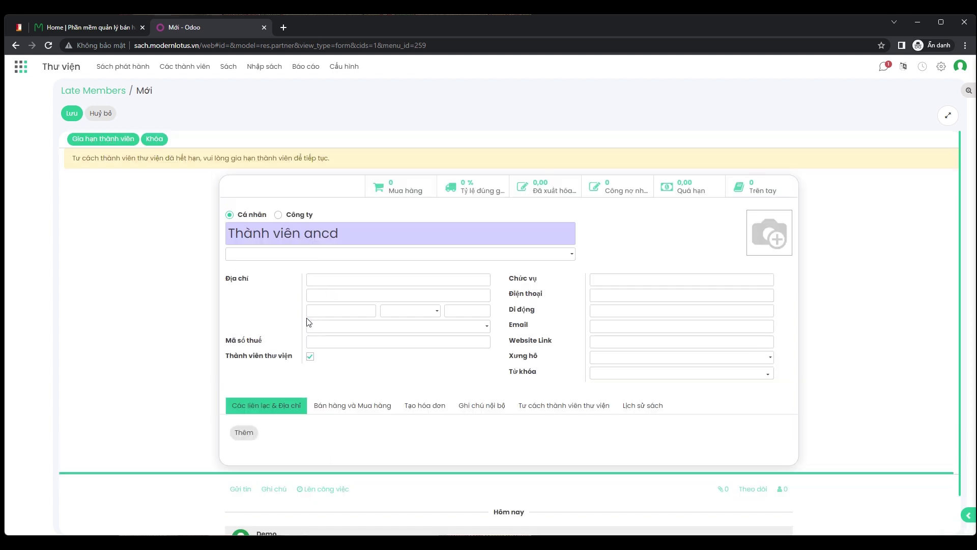
- Set the new member's current membership to Thành viên mới and gender to Nam giới, and save the record
click(564, 405)
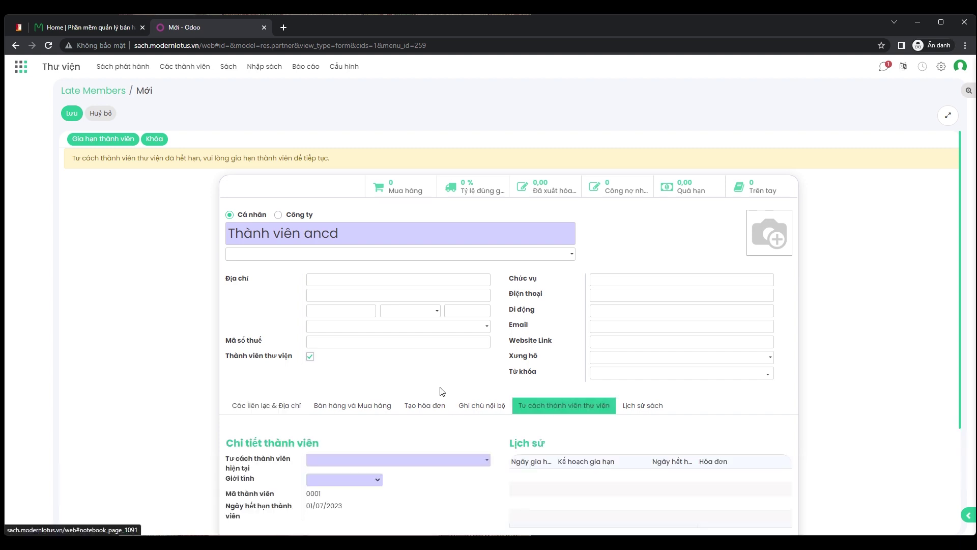
scroll(360, 376, down, 2)
click(350, 359)
click(350, 371)
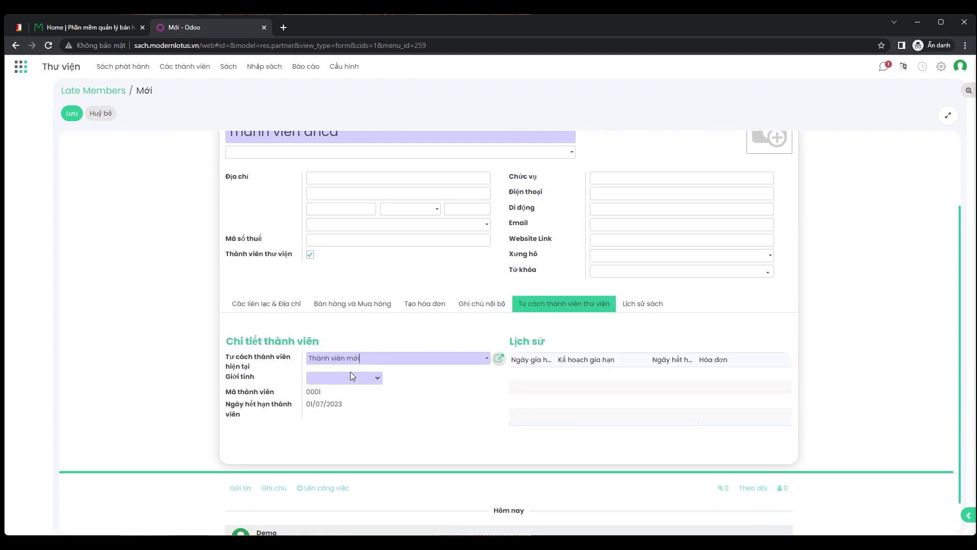
click(359, 378)
click(335, 390)
scroll(260, 270, up, 3)
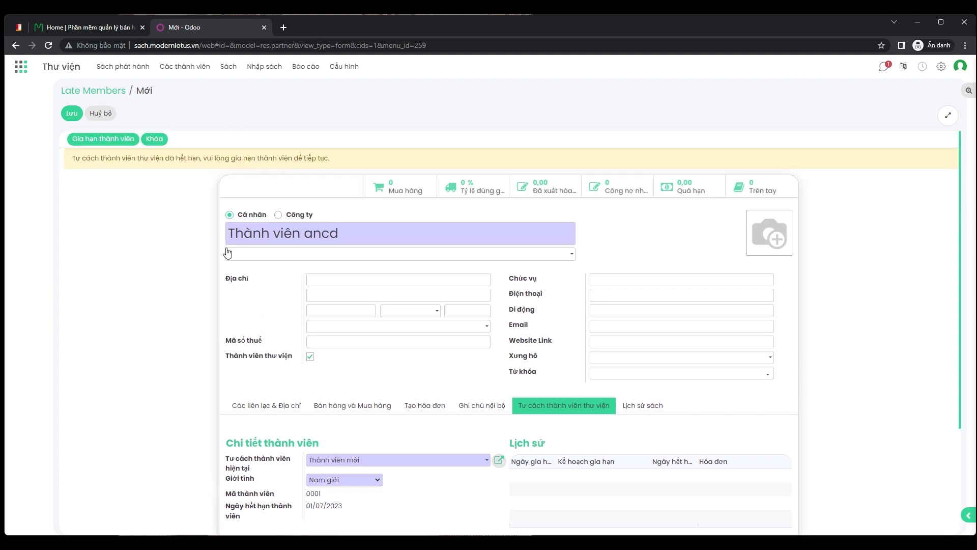
click(73, 113)
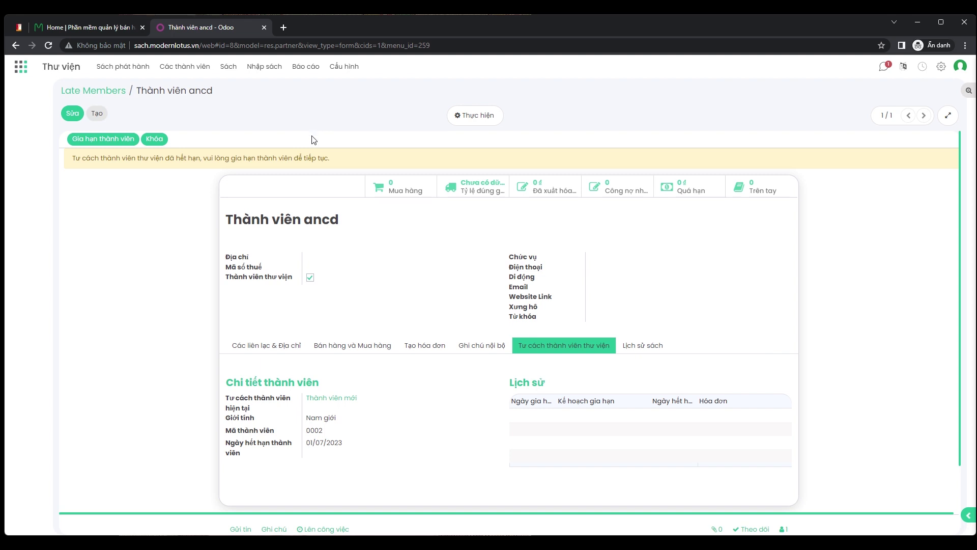
- Check the next expiry date in the membership renewal, keep the Thành viên mới type, and renew with an invoice
click(94, 139)
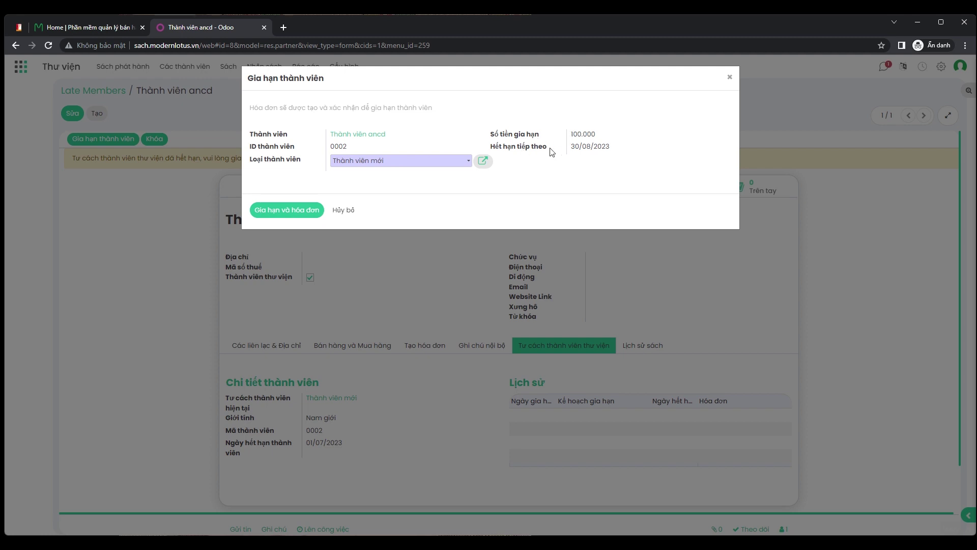
drag(572, 148, 609, 144)
click(575, 147)
click(275, 213)
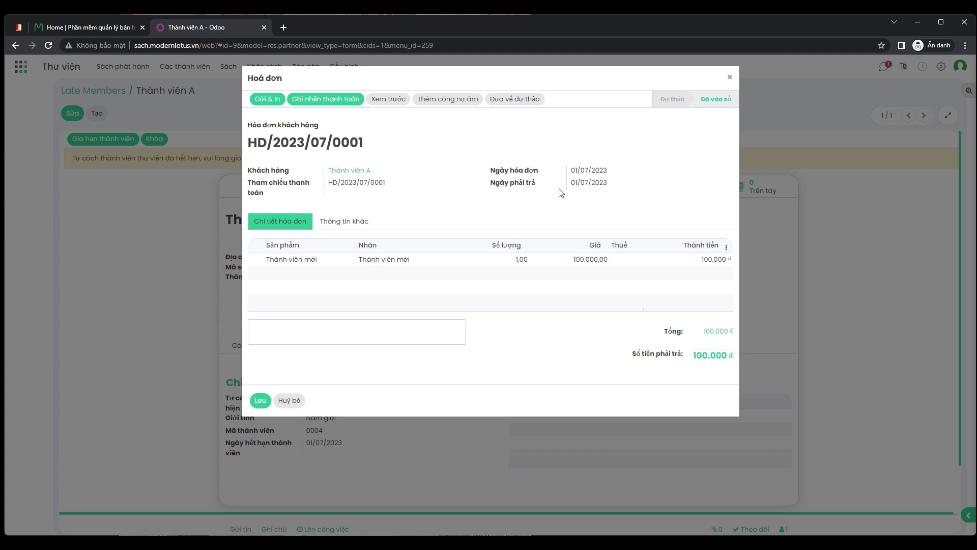
- Register the renewal invoice's payment in the Tiền mặt journal and check the member's new expiry date
click(340, 101)
click(410, 123)
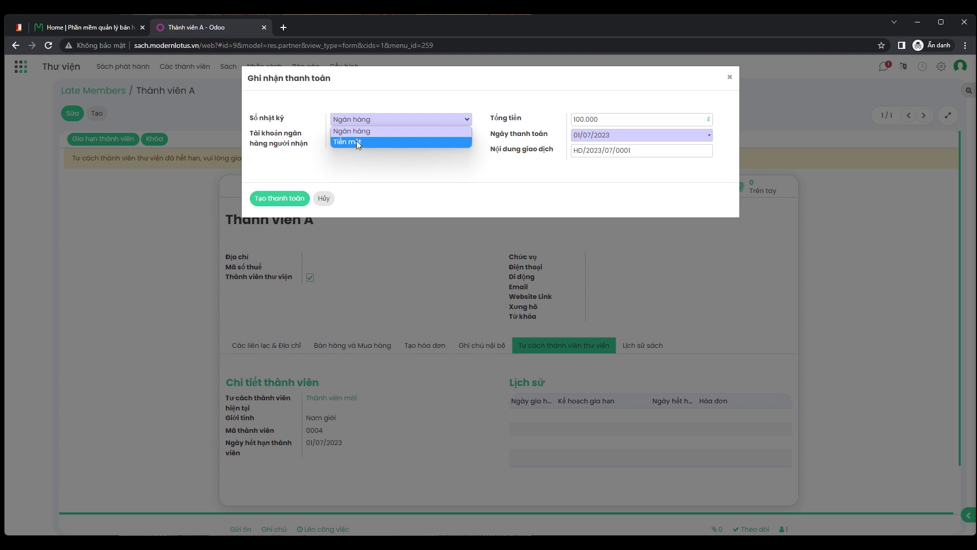
click(358, 143)
click(268, 198)
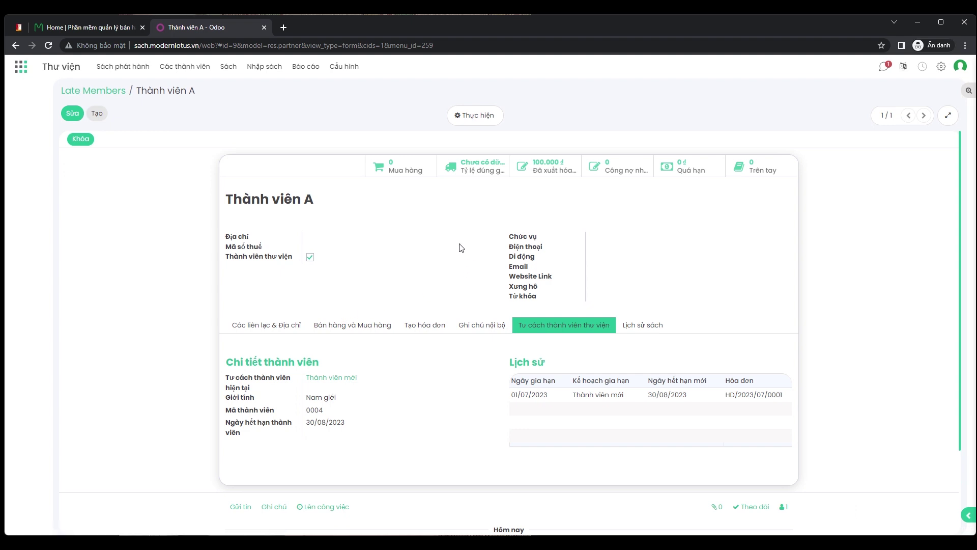
drag(306, 423, 350, 426)
click(351, 426)
- Create a new book issue record for Error-Correction Coding for Digital Communications
click(132, 70)
click(71, 114)
click(306, 219)
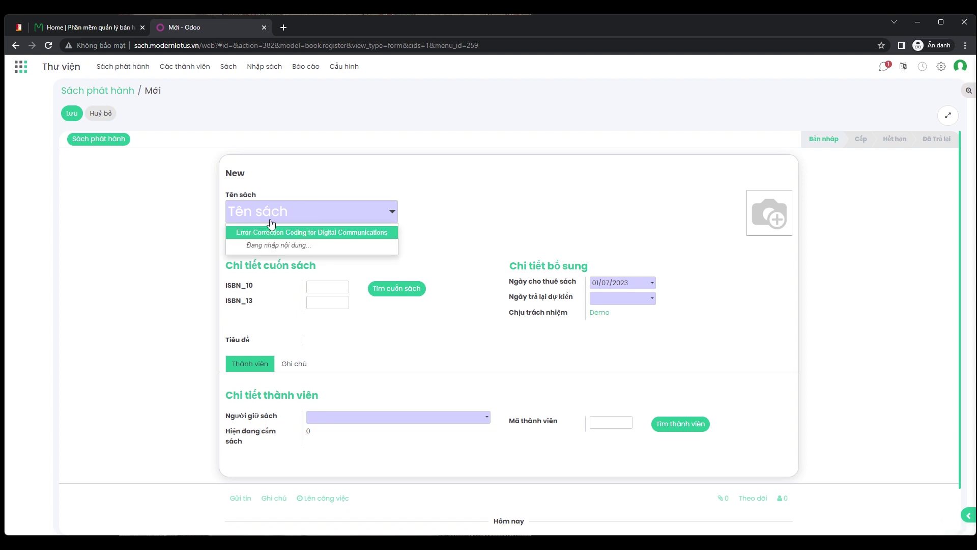
click(350, 236)
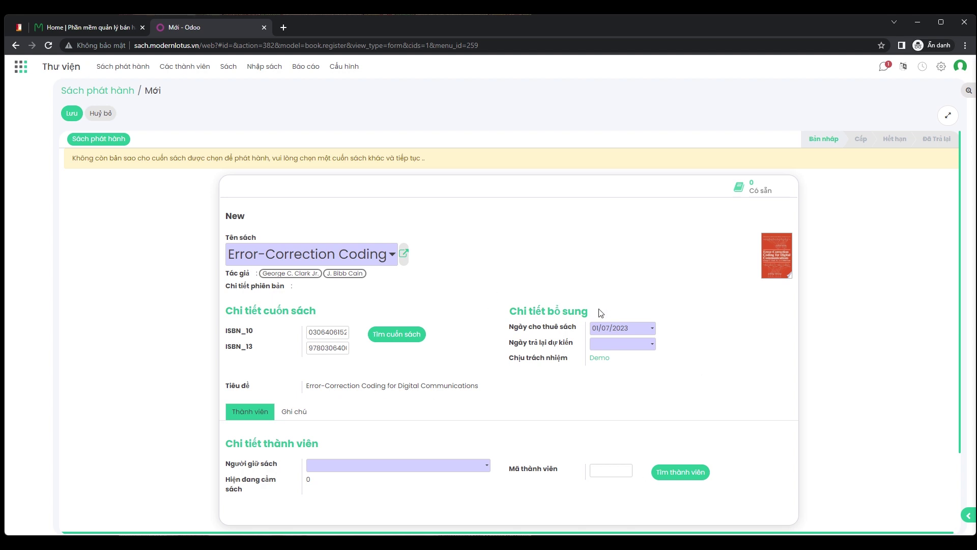
- Set the expected return date to 08/07/2023 and the book holder to Thành viên A, and save the issue record
click(607, 344)
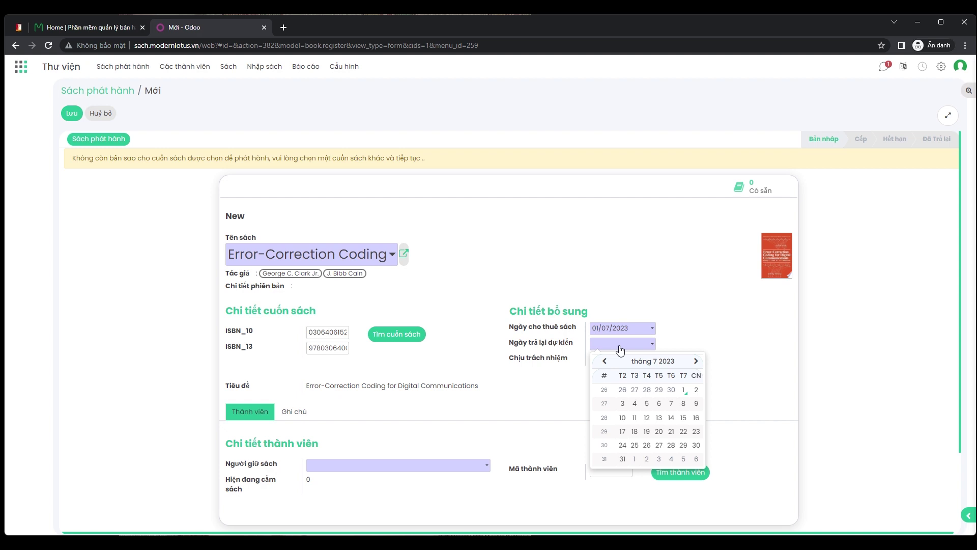
click(684, 404)
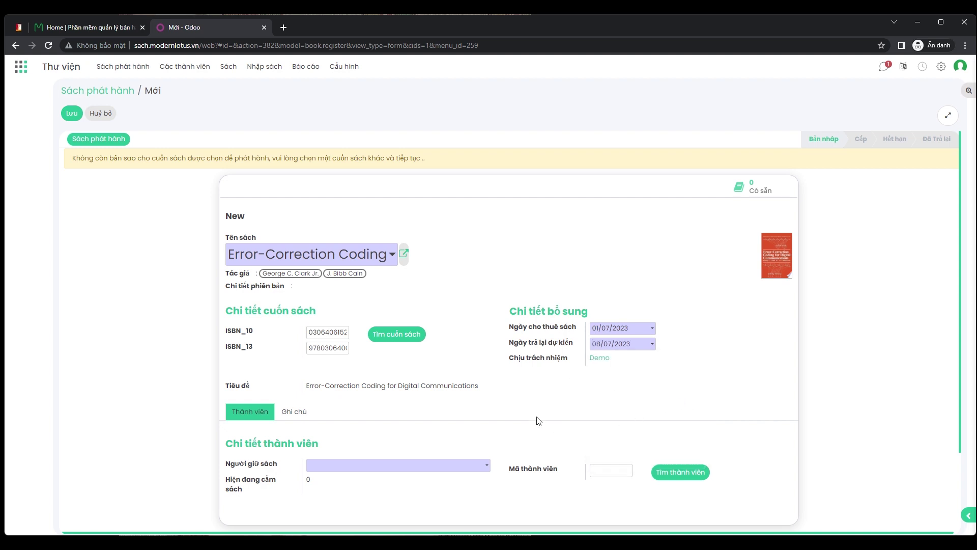
click(364, 464)
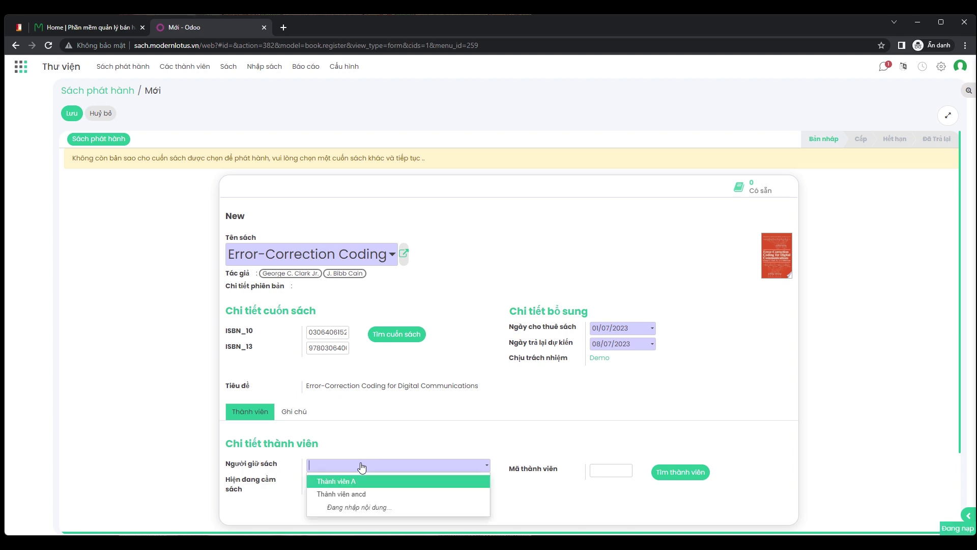
click(341, 483)
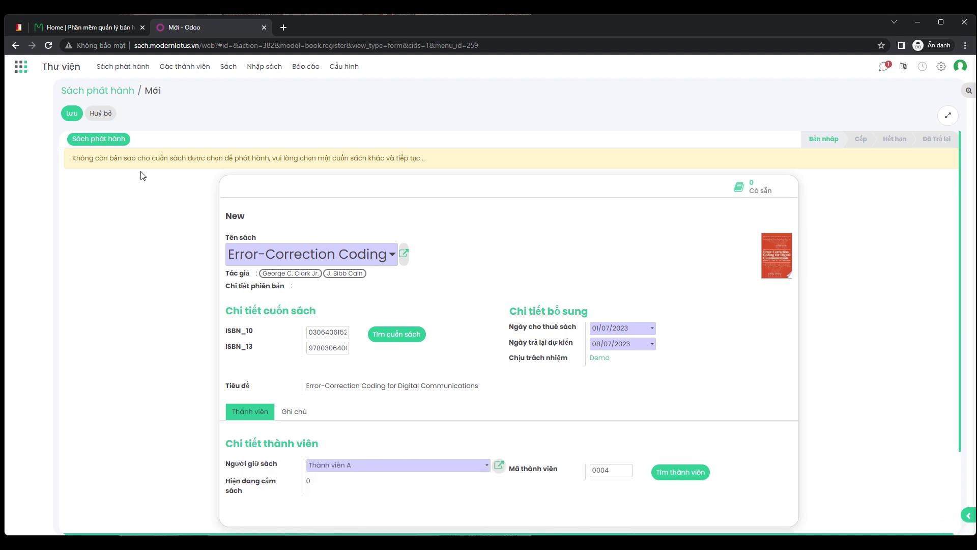
click(71, 114)
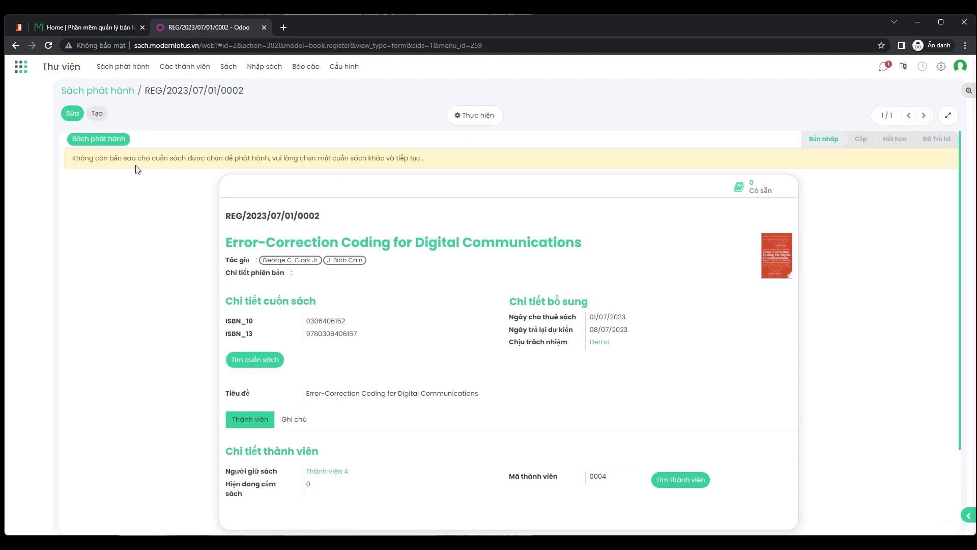